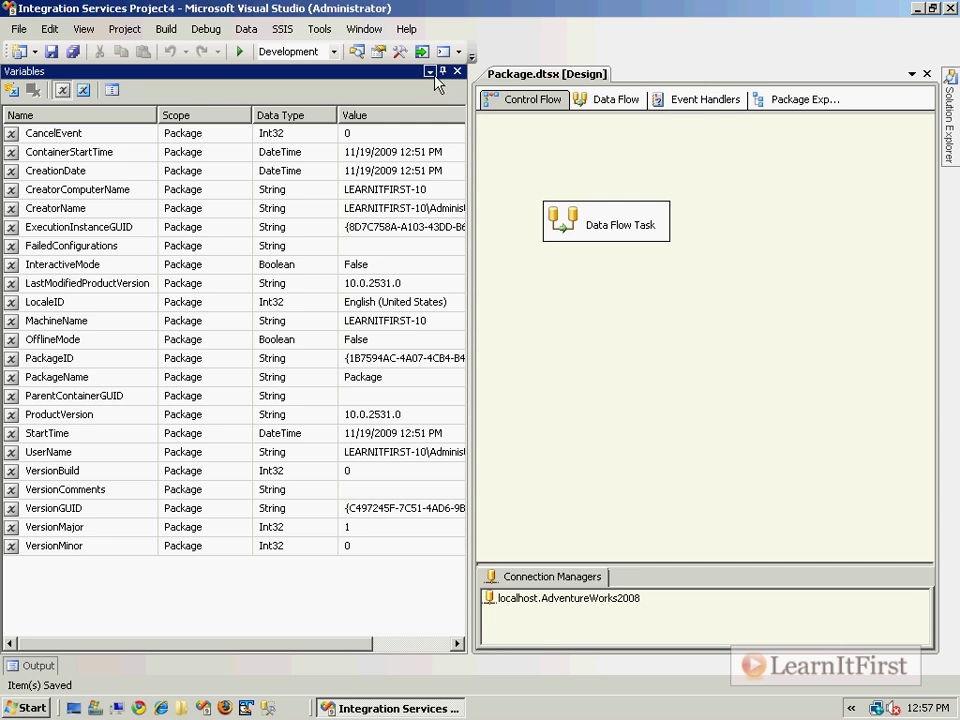
- Close and reopen the package's Variables window, toggle the system variables, and leave them hidden
click(457, 71)
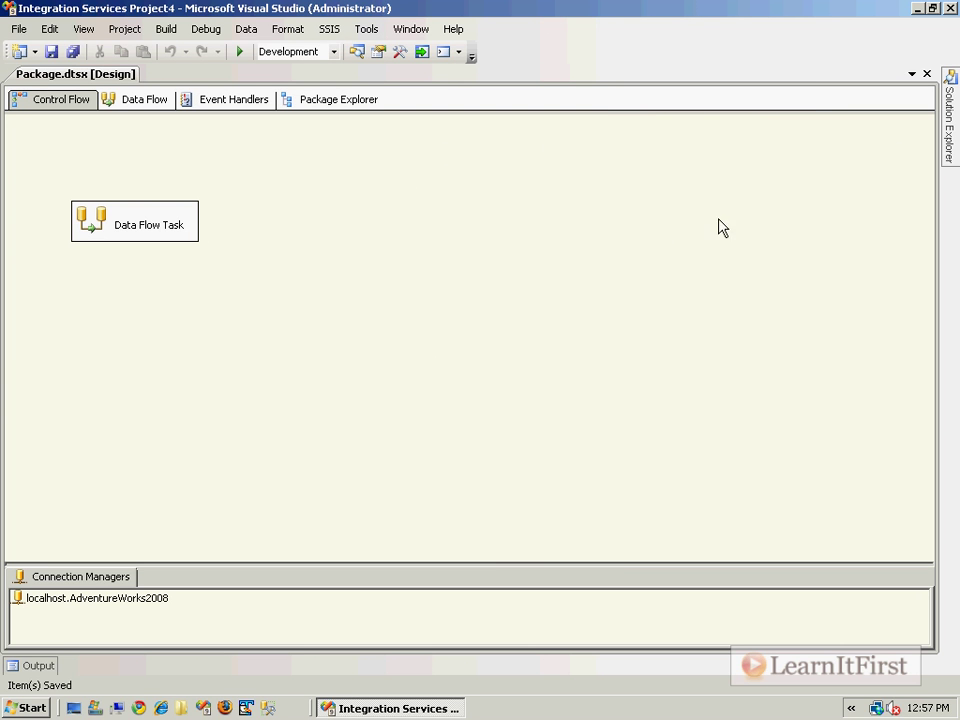
right_click(469, 212)
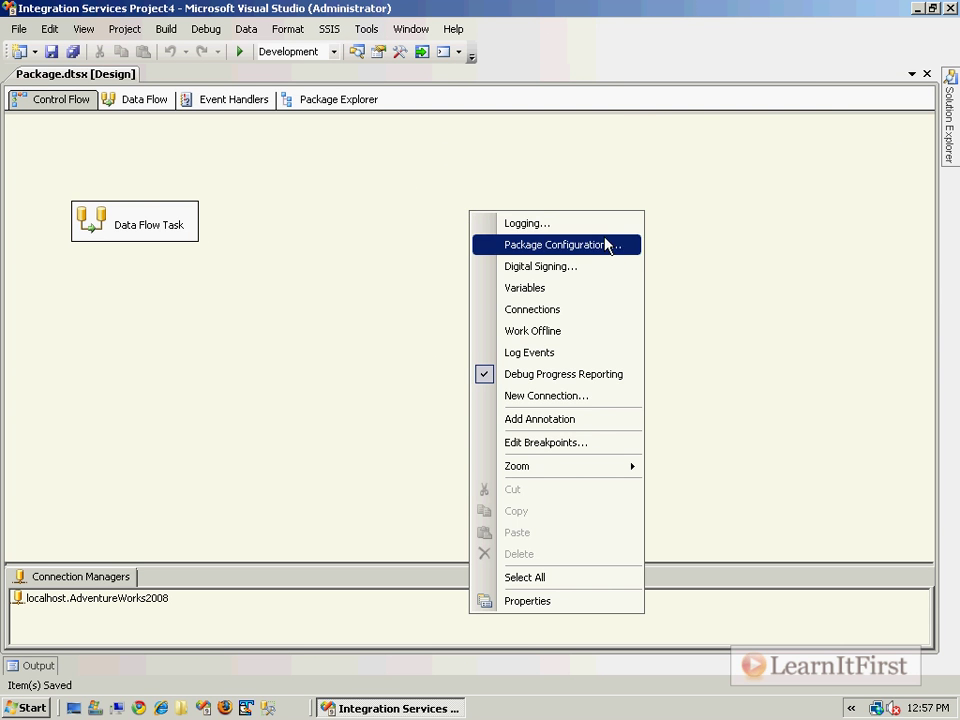
click(608, 290)
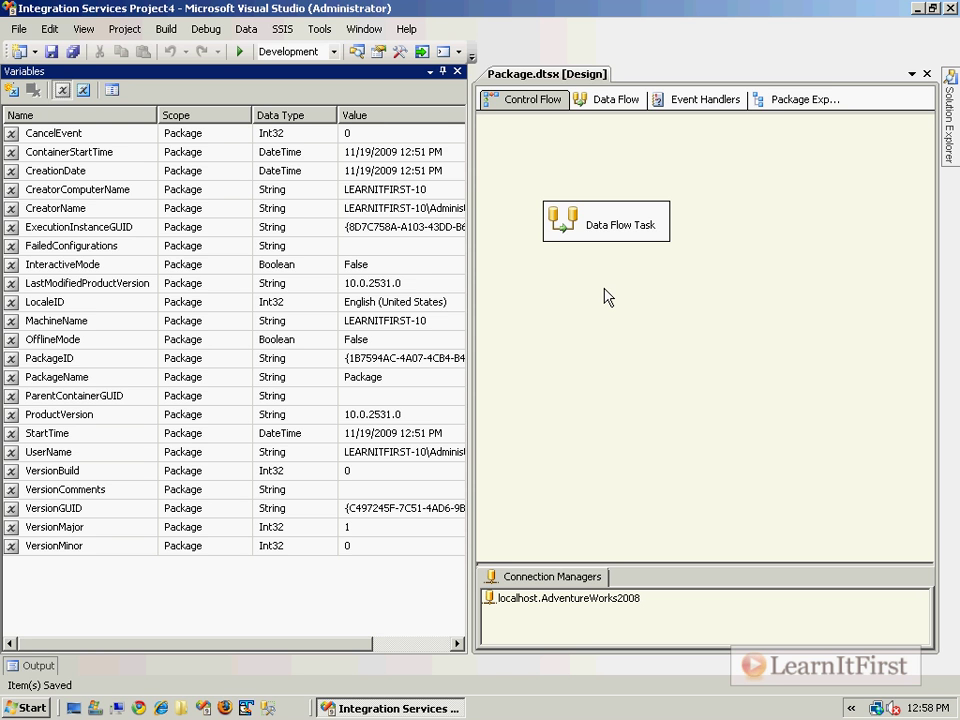
click(61, 90)
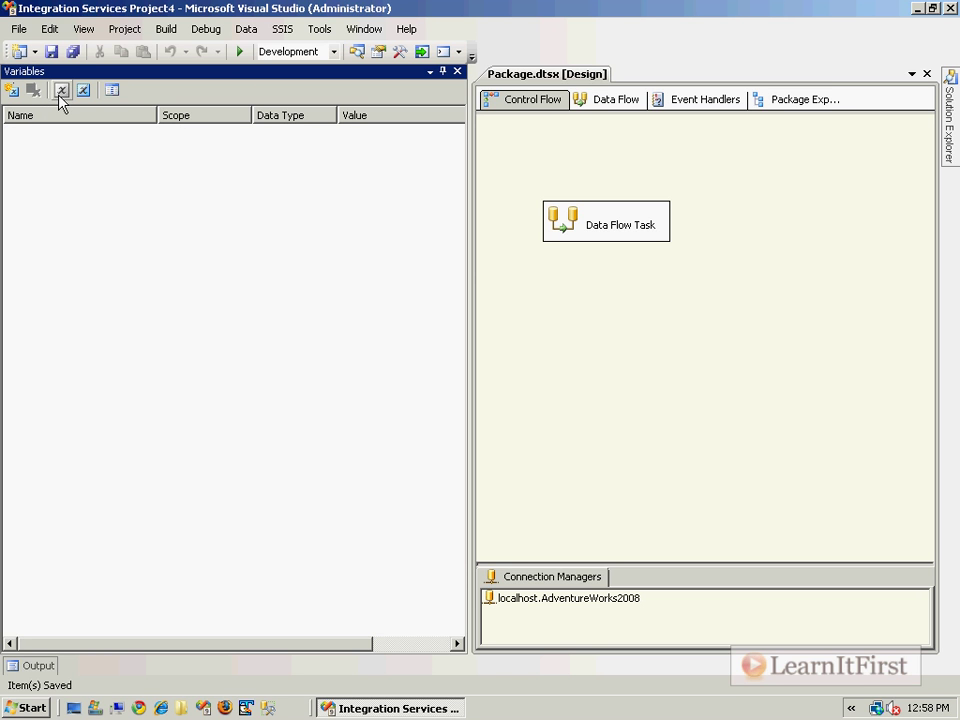
click(61, 90)
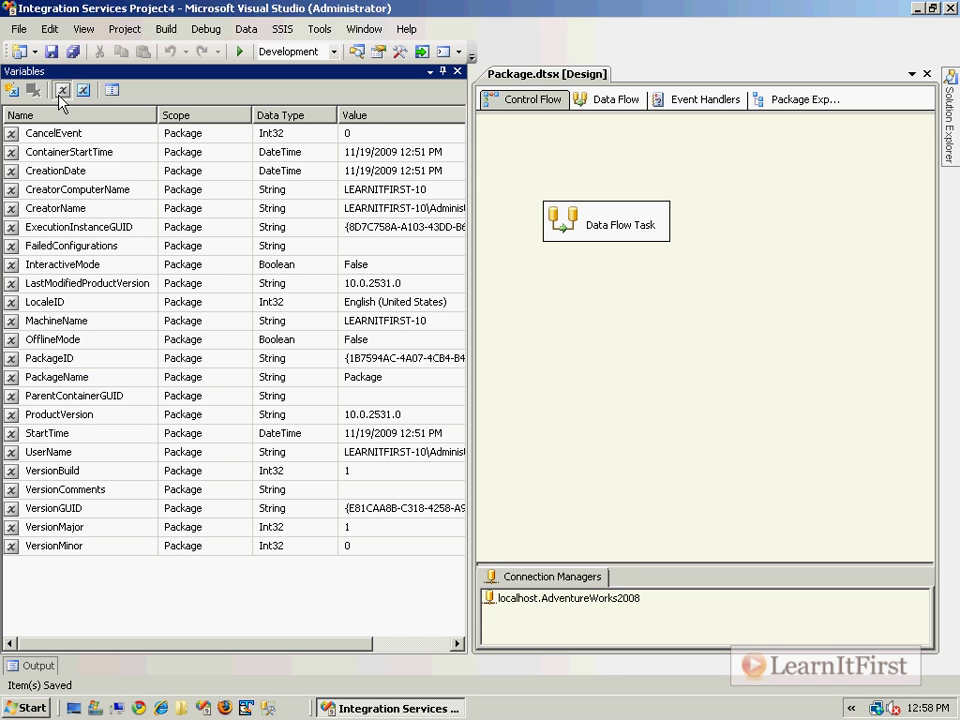
click(61, 90)
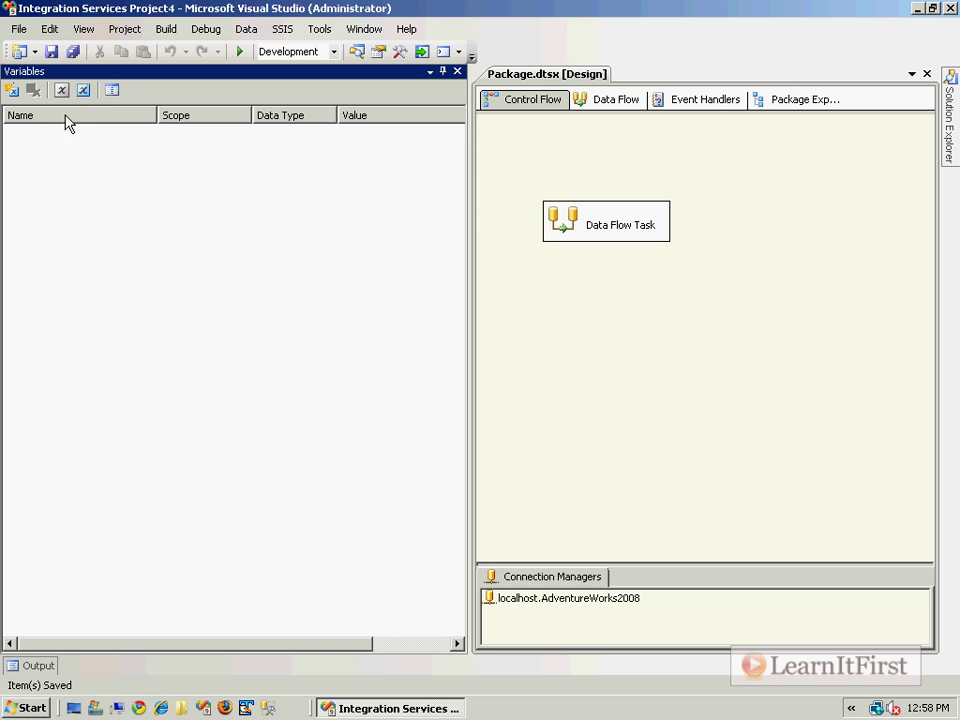
- Add a new variable at package scope
click(13, 90)
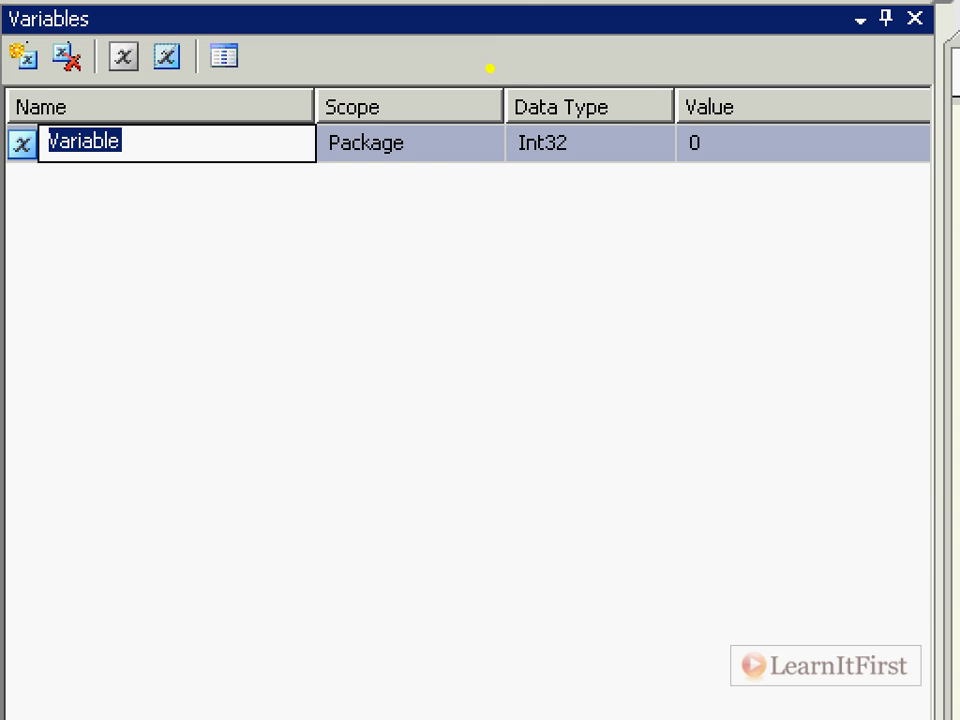
drag(488, 60, 932, 198)
mouse_move(112, 190)
mouse_down()
mouse_move(110, 278)
mouse_move(100, 177)
mouse_move(130, 150)
mouse_move(112, 134)
mouse_move(134, 158)
mouse_up()
key(Escape)
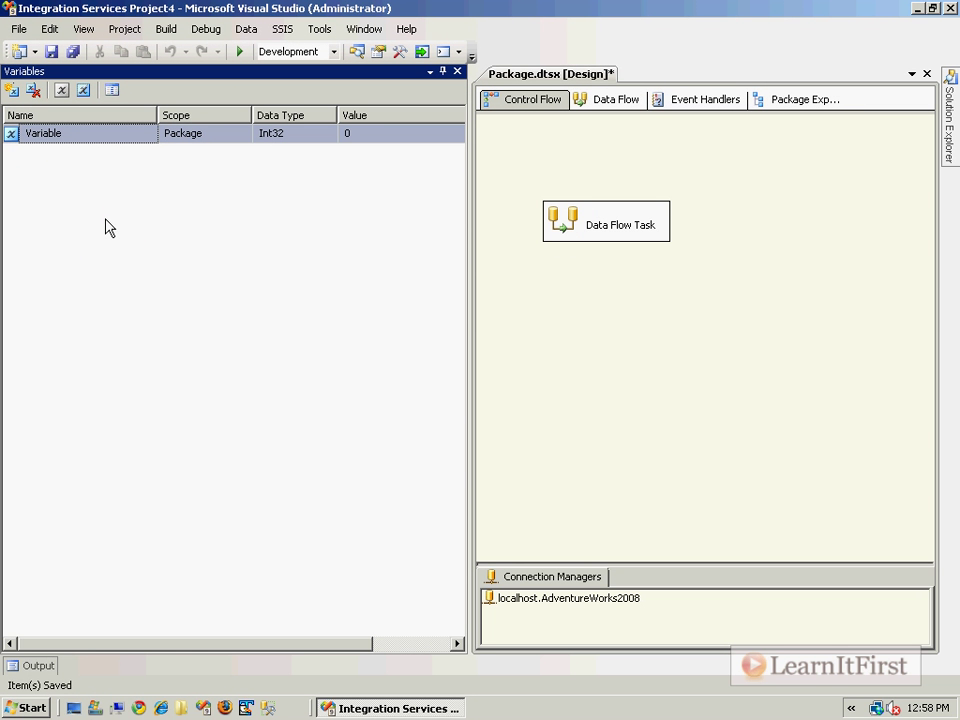
key(ctrl+2)
key(b)
text(t)
text(a)
key(BackSpace)
text(Variables names are)
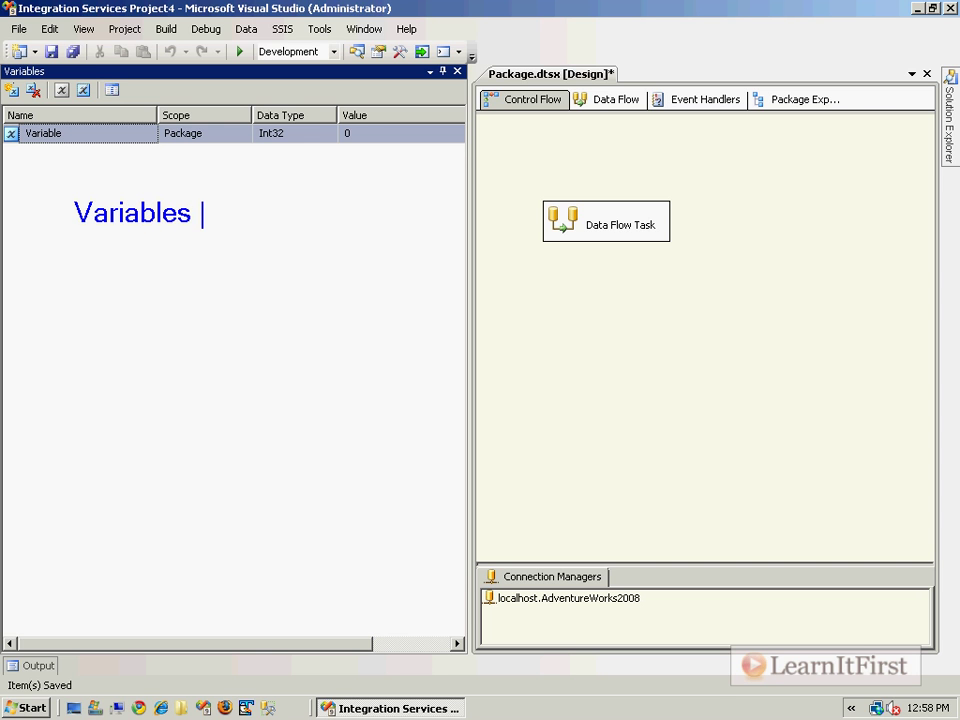
key(Return)
text(case sensitive)
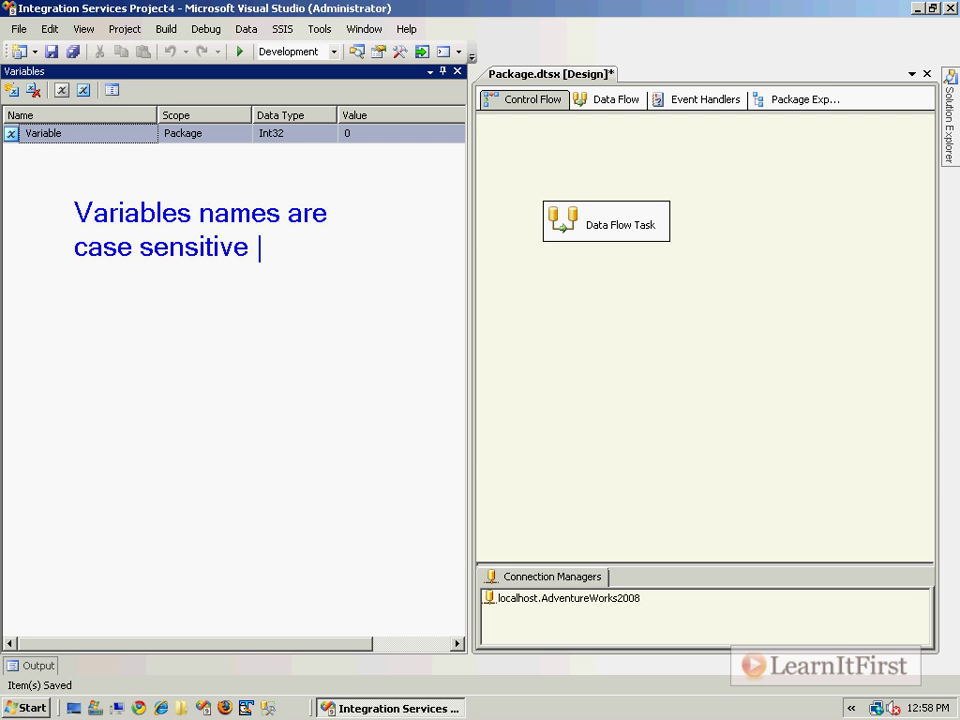
key(Return)
text(.)
text(Variables are)
key(BackSpace)
key(BackSpace)
key(BackSpace)
key(BackSpace)
text(have a )
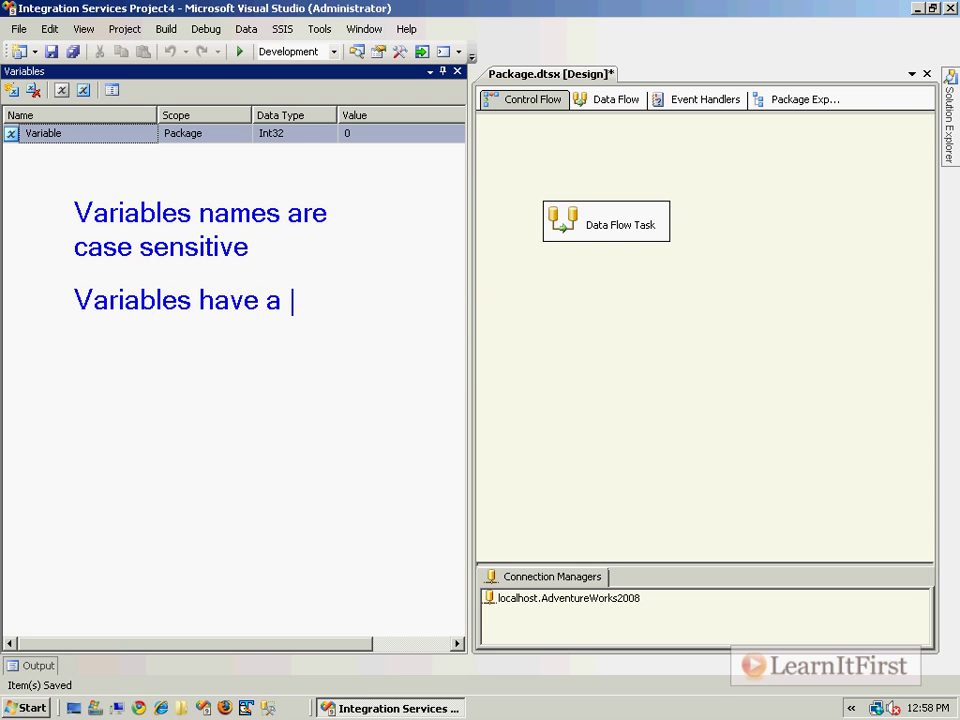
text(data types)
key(BackSpace)
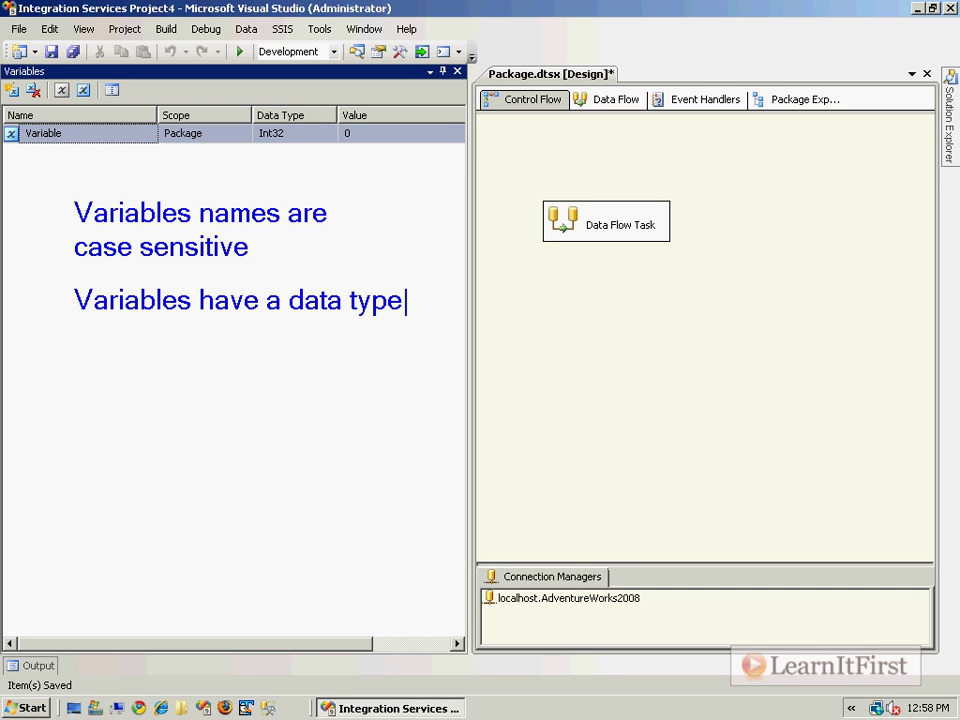
key(Return)
key(Return)
text(Variables have a value)
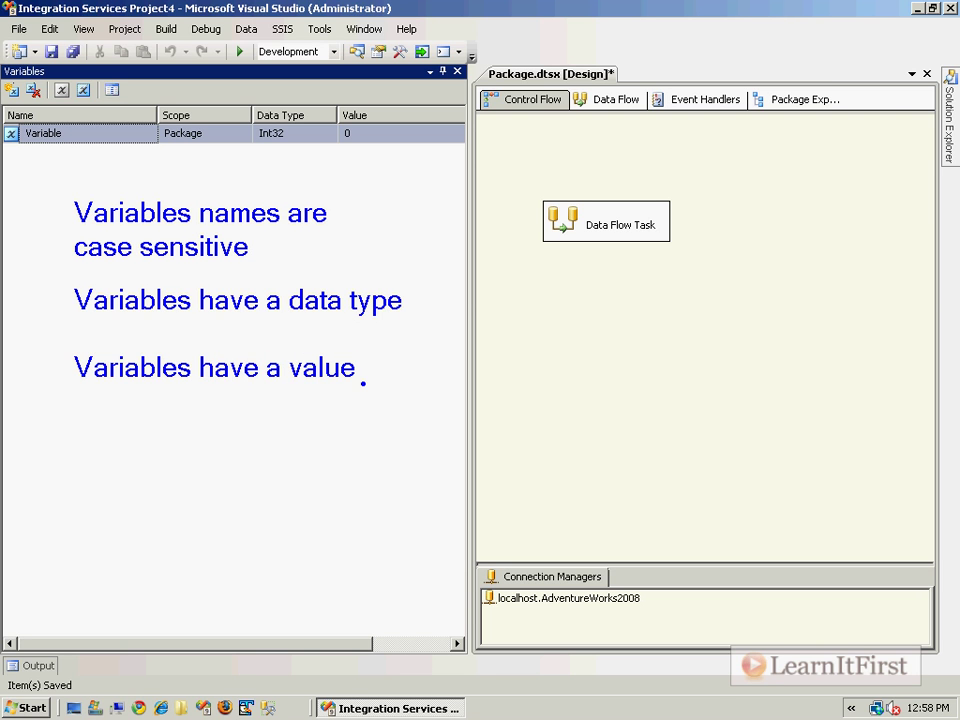
drag(157, 92, 255, 147)
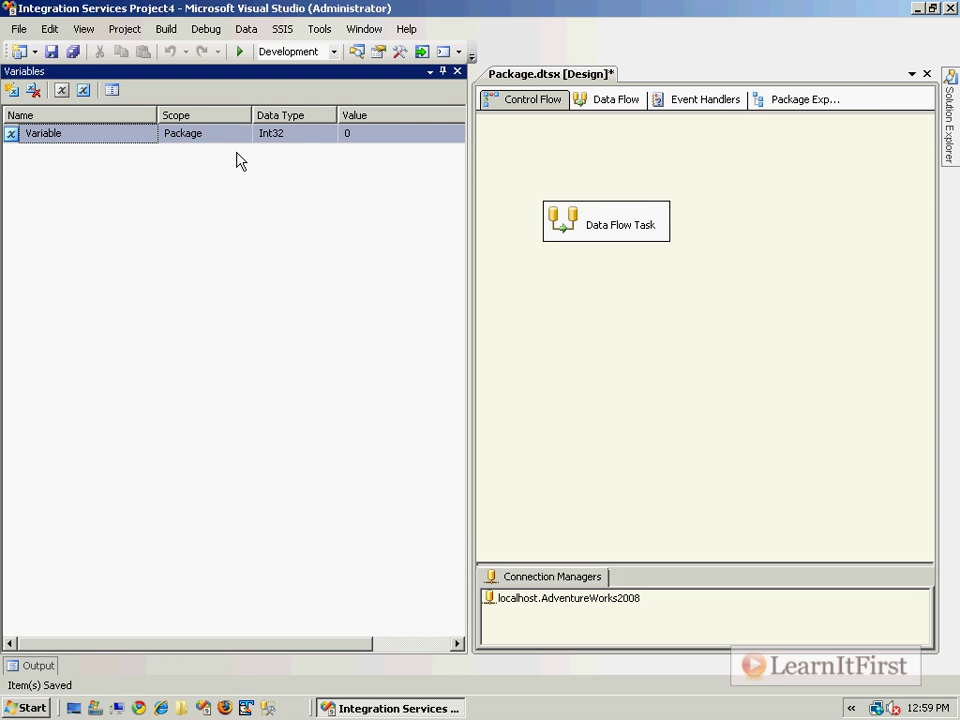
- Rename the new package variable to NumberOfRows
click(101, 133)
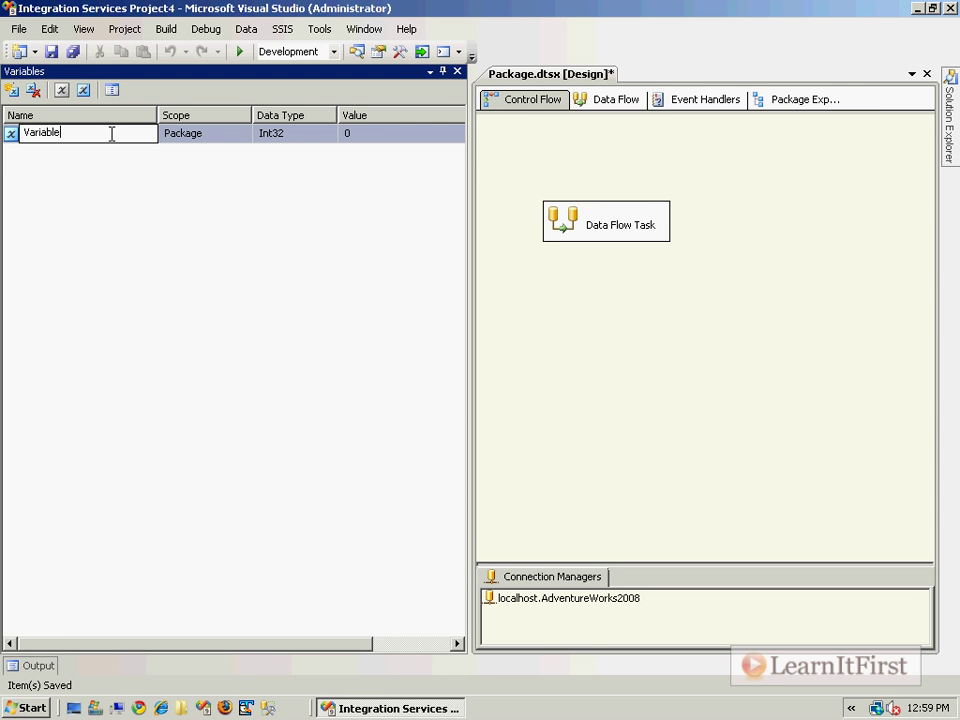
double_click(52, 132)
text(NumberOfRows)
click(157, 168)
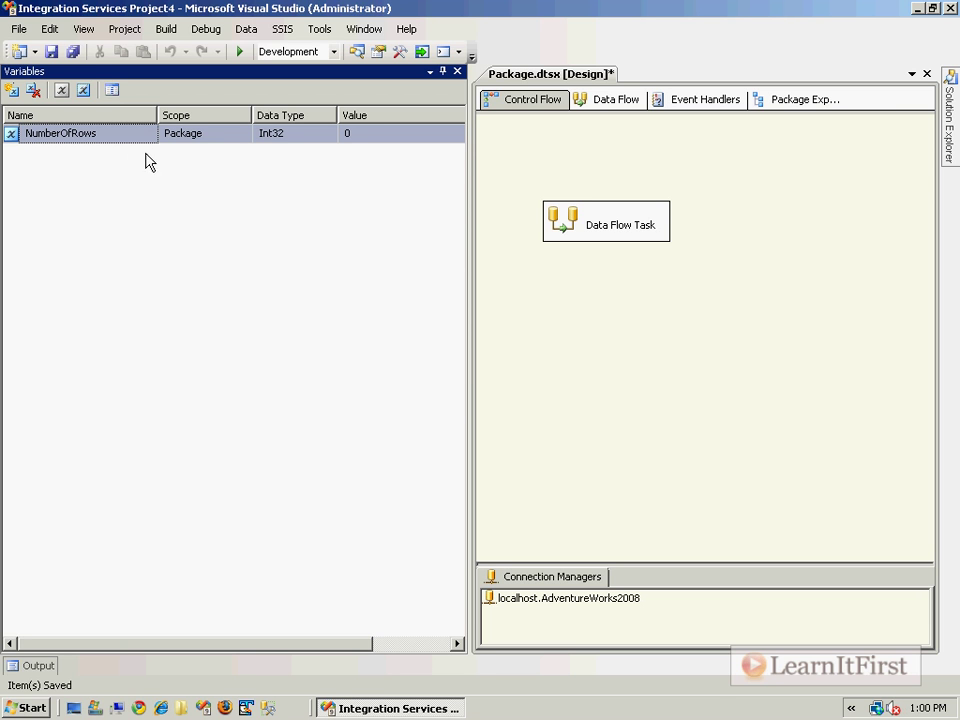
- Examine the data types available for the NumberOfRows variable and keep Int32 selected
click(299, 140)
click(328, 134)
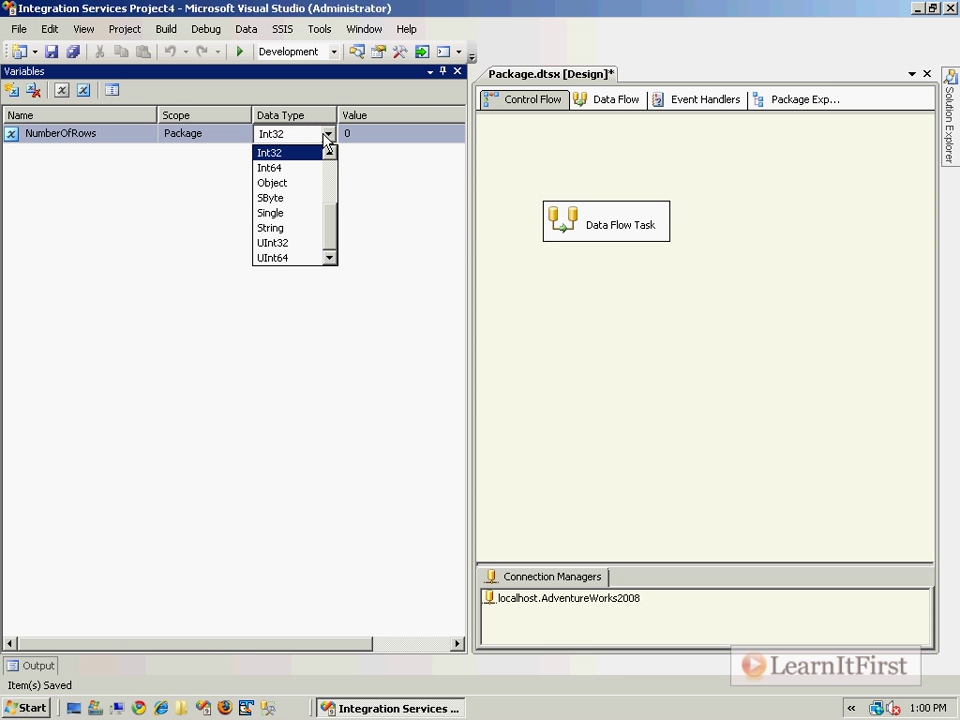
scroll(340, 240, up, 3)
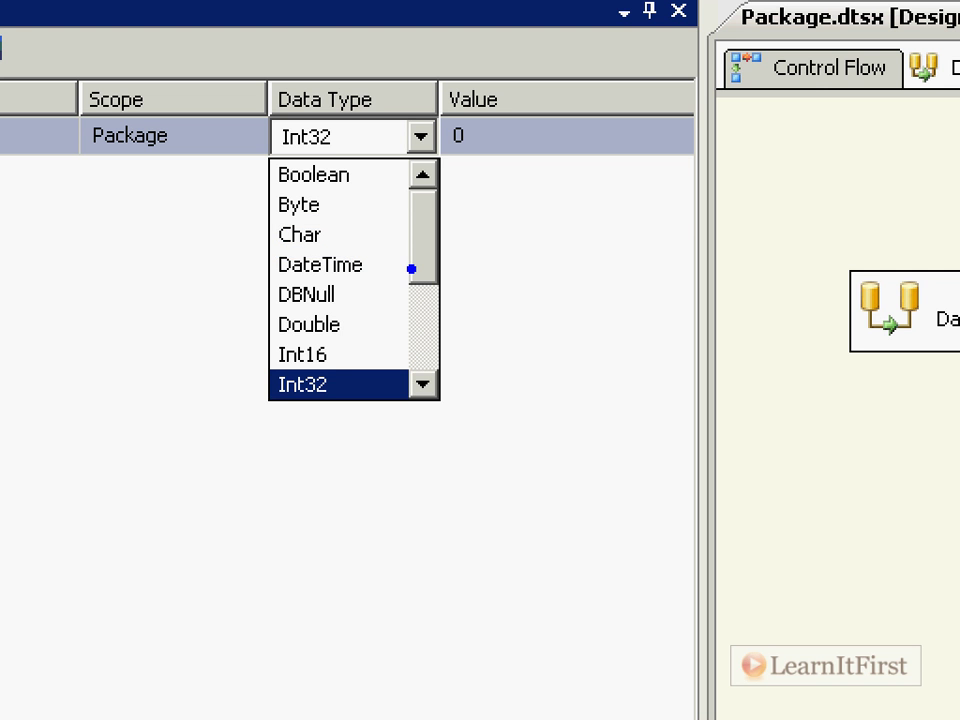
key(Escape)
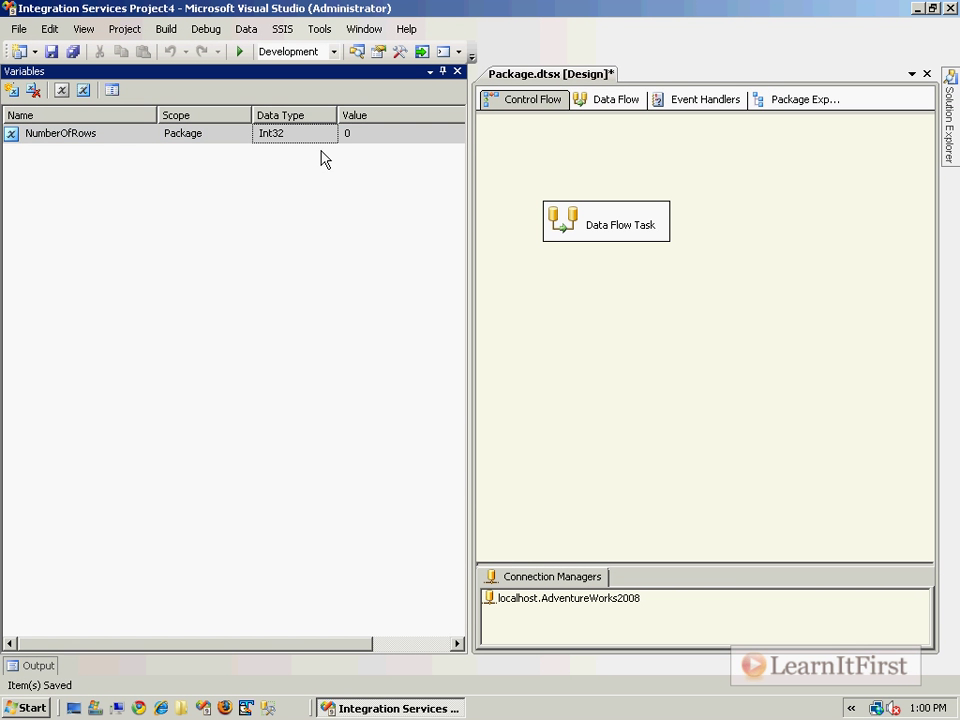
click(328, 133)
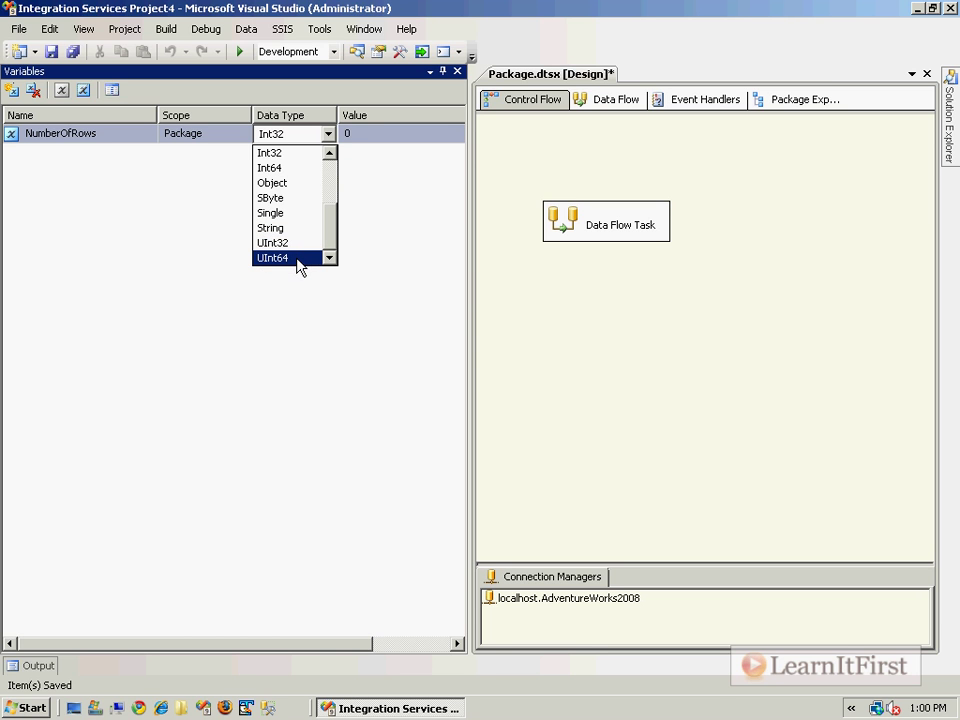
click(285, 155)
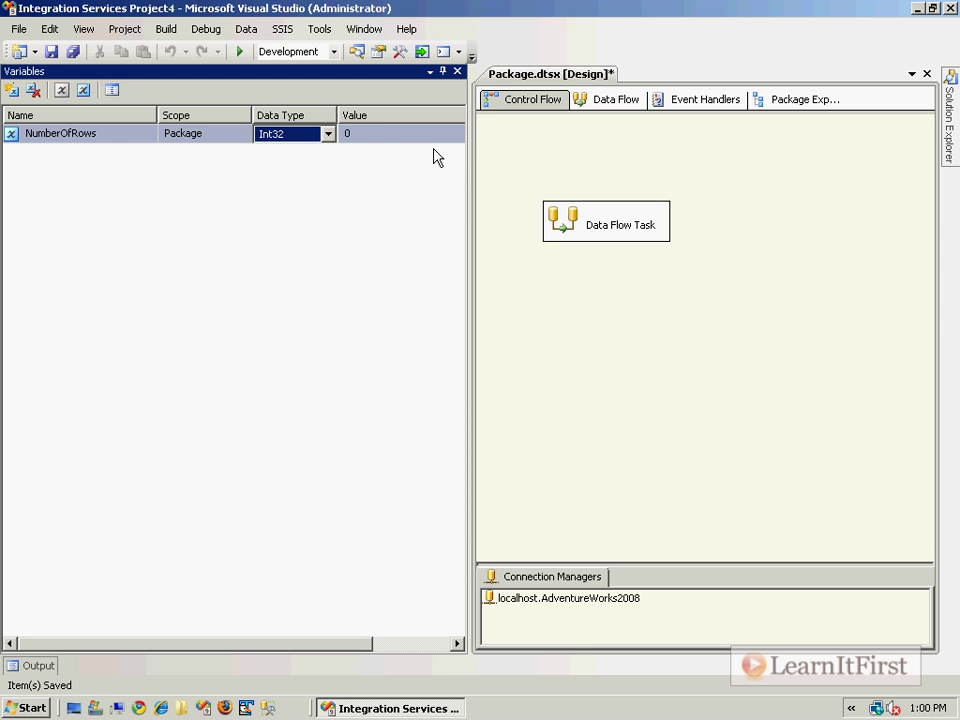
- Try to leave the value of the NumberOfRows variable empty
click(401, 152)
click(379, 133)
key(BackSpace)
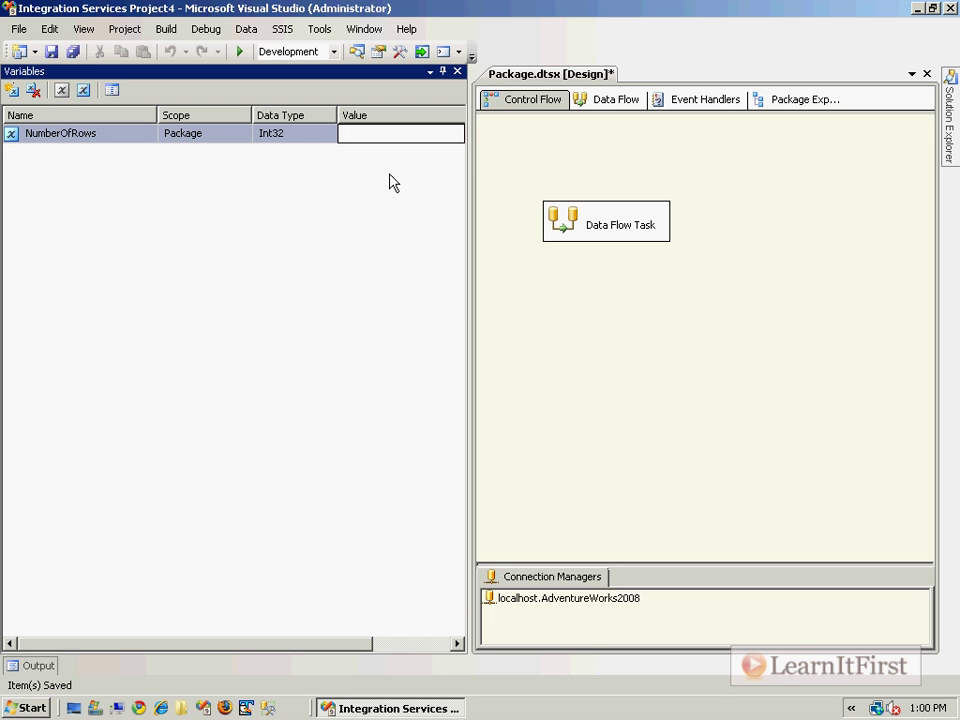
click(580, 148)
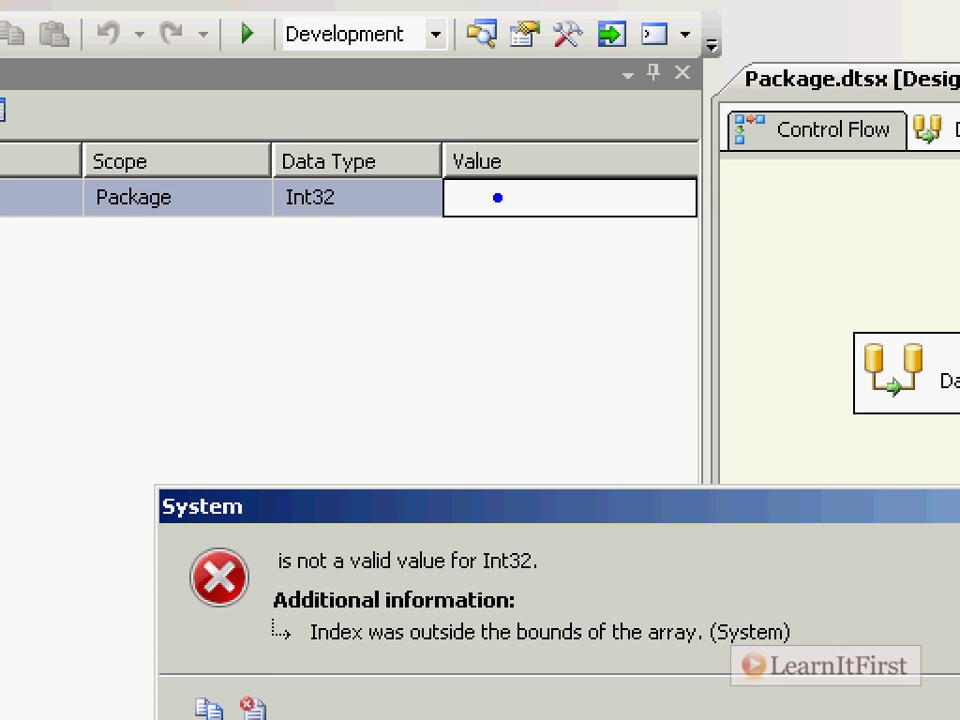
drag(490, 214, 443, 313)
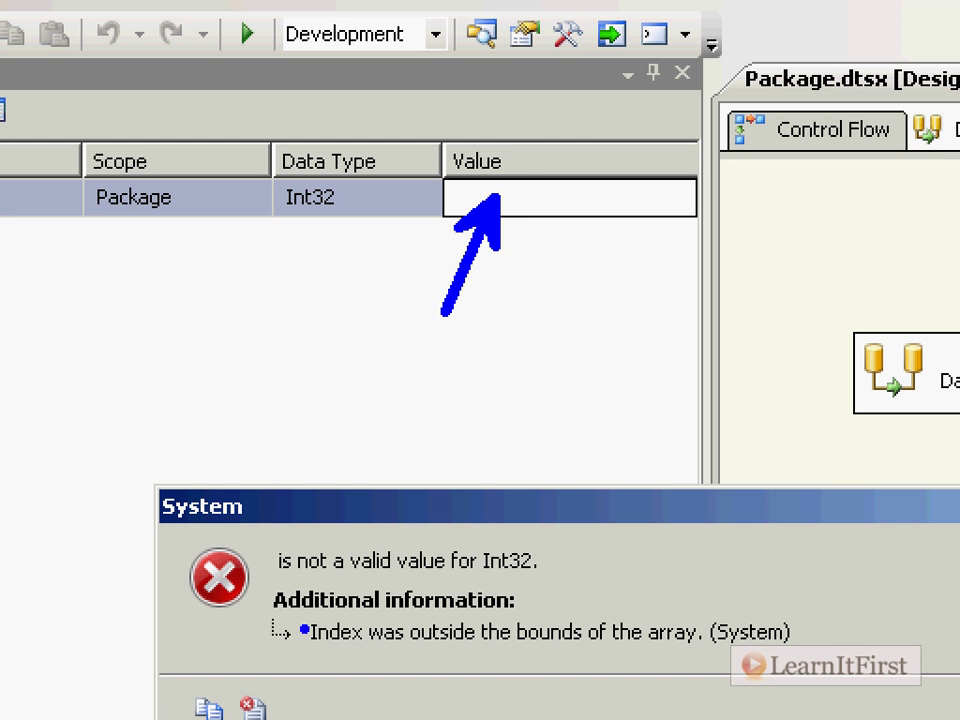
mouse_move(240, 592)
mouse_down()
mouse_move(400, 590)
mouse_move(245, 605)
mouse_up()
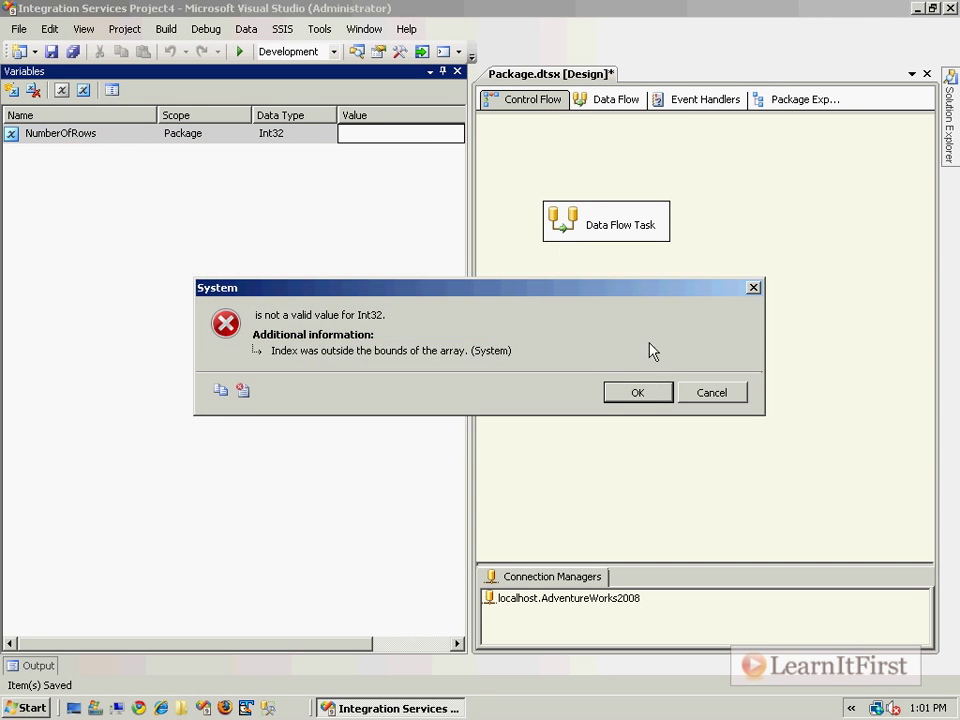
key(Return)
- Try to set the value of the NumberOfRows variable to the text asdasdasdasda
text(asdasdasdasda)
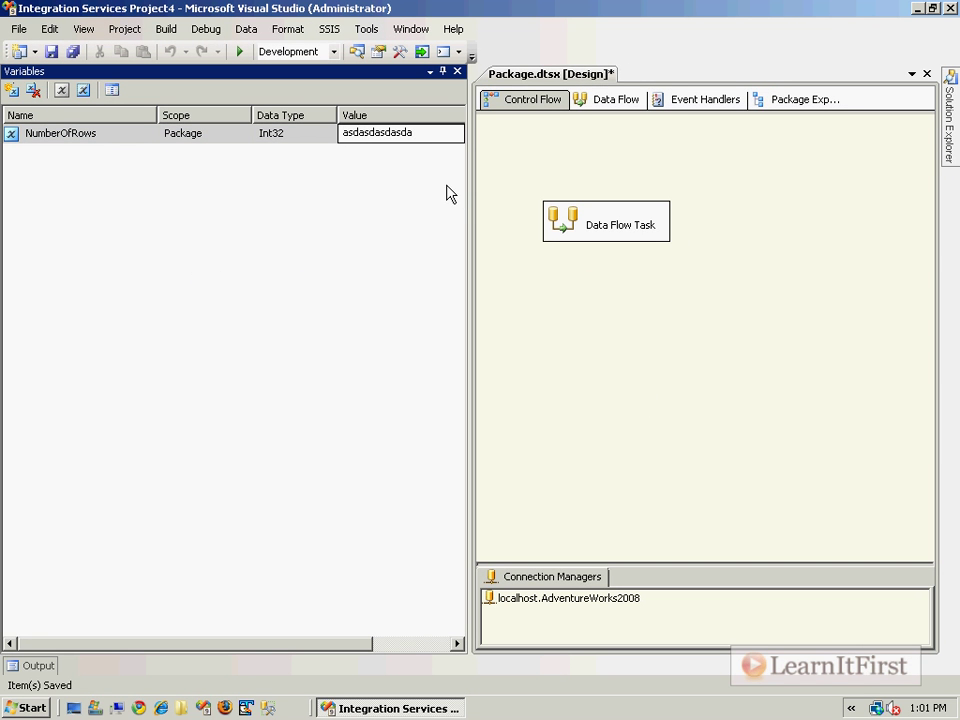
key(Return)
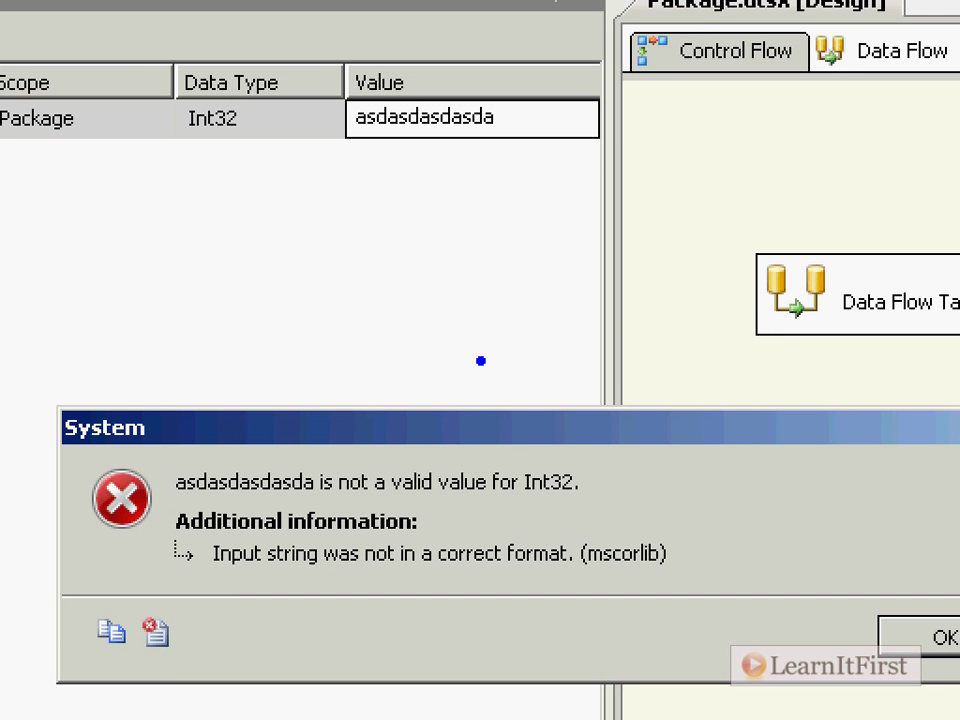
mouse_move(467, 133)
mouse_down()
mouse_move(452, 146)
mouse_move(258, 143)
mouse_move(262, 132)
mouse_move(284, 131)
mouse_move(272, 125)
mouse_move(288, 127)
mouse_up()
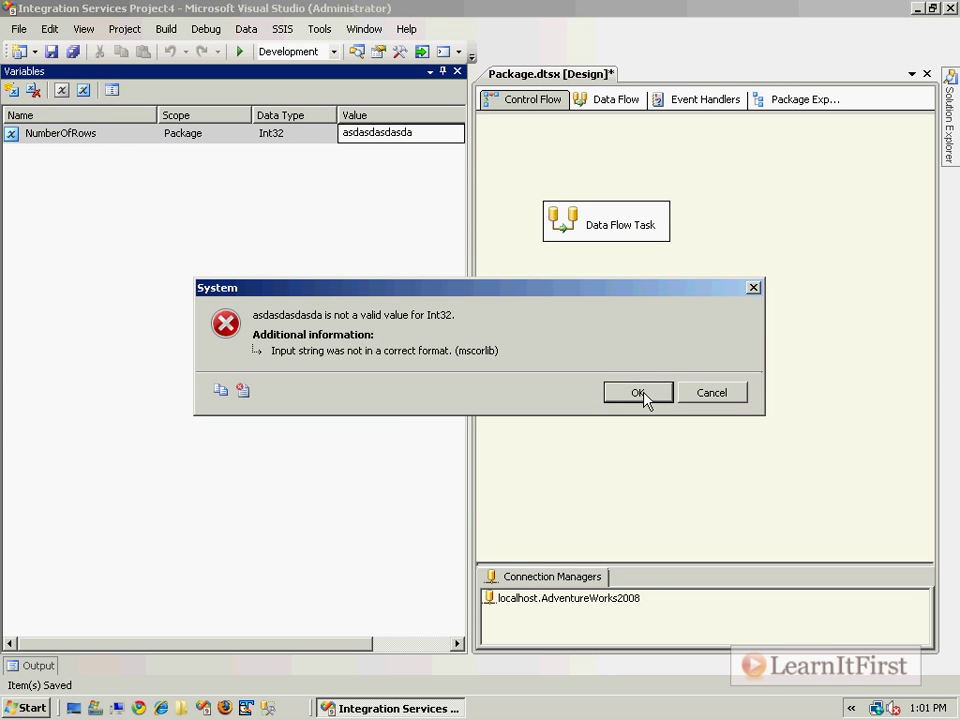
click(643, 396)
- Set the value of the NumberOfRows variable to 0 and save the package
key(ctrl+a)
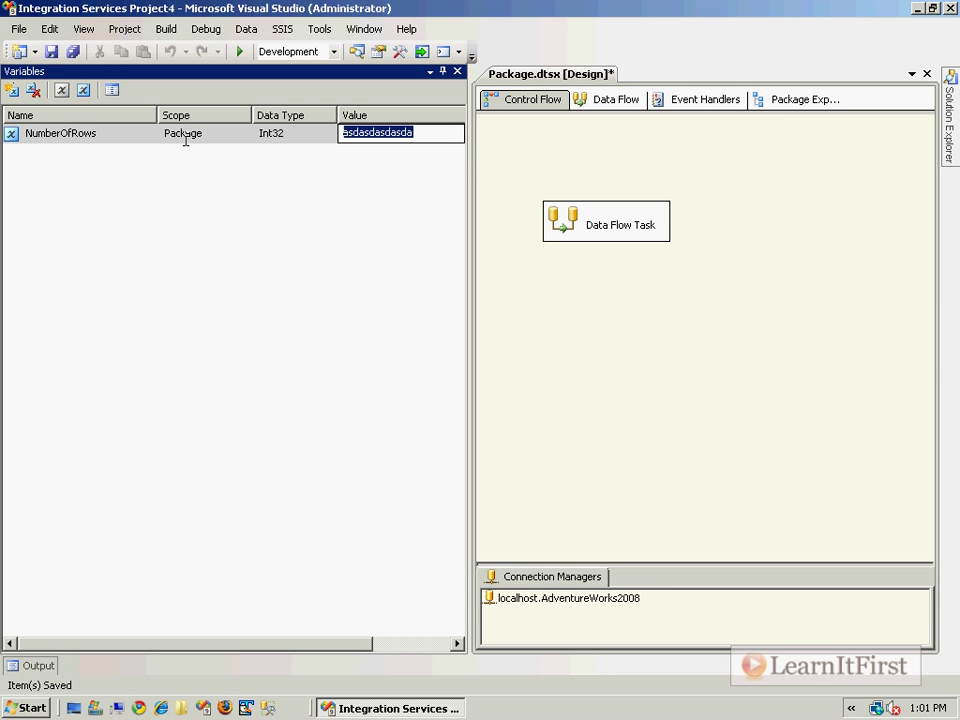
text(0)
key(Return)
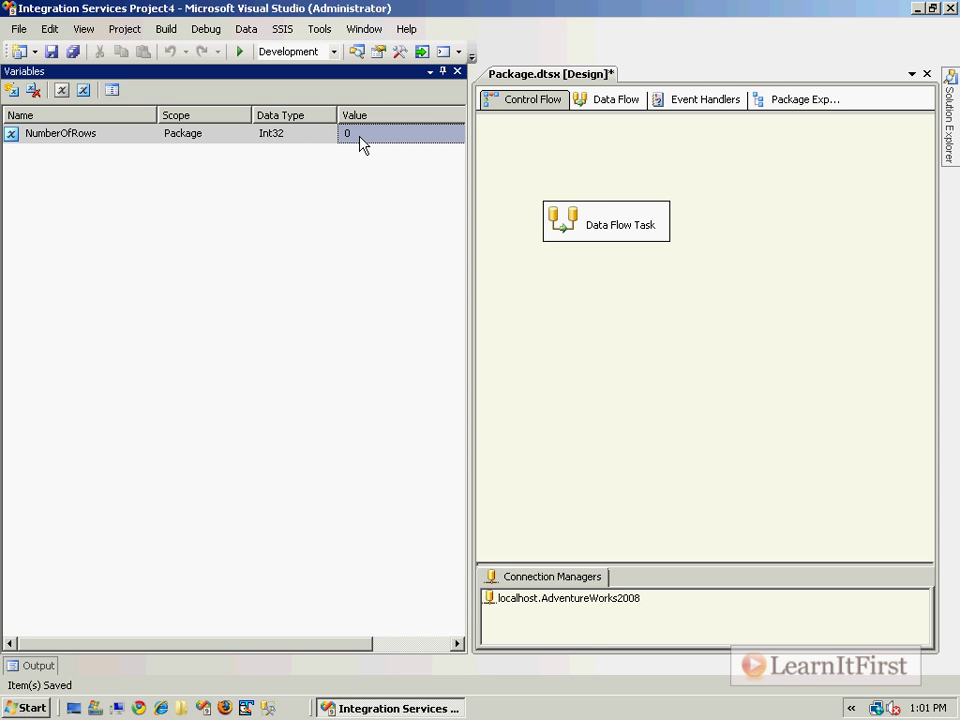
click(561, 143)
key(ctrl+s)
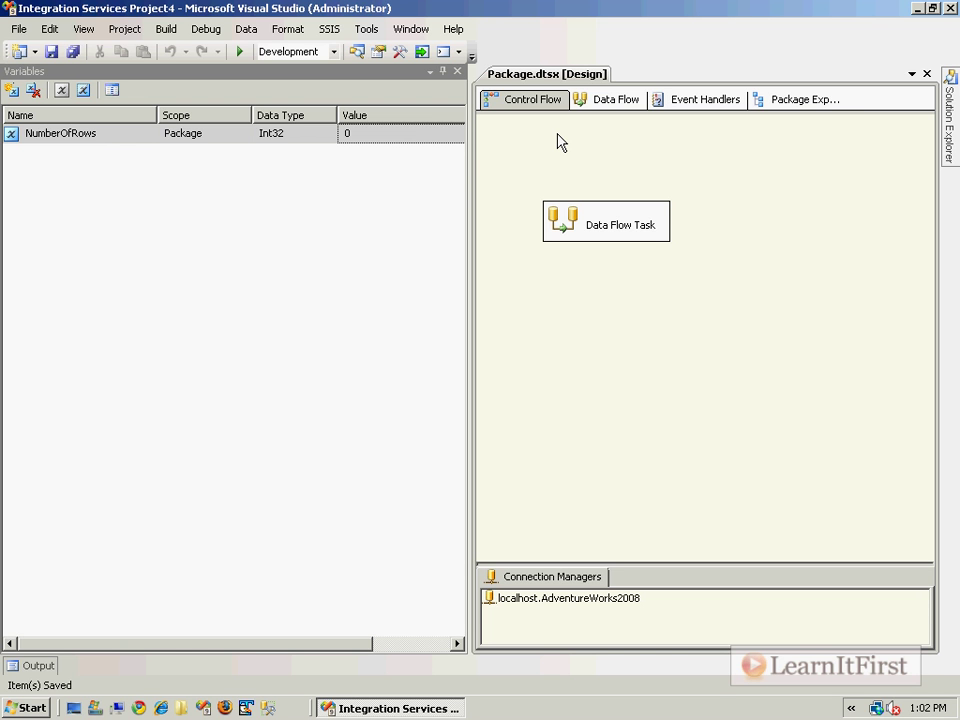
- Open the Data Flow Task's data flow and add a Row Count transformation below Audit
drag(468, 200, 272, 206)
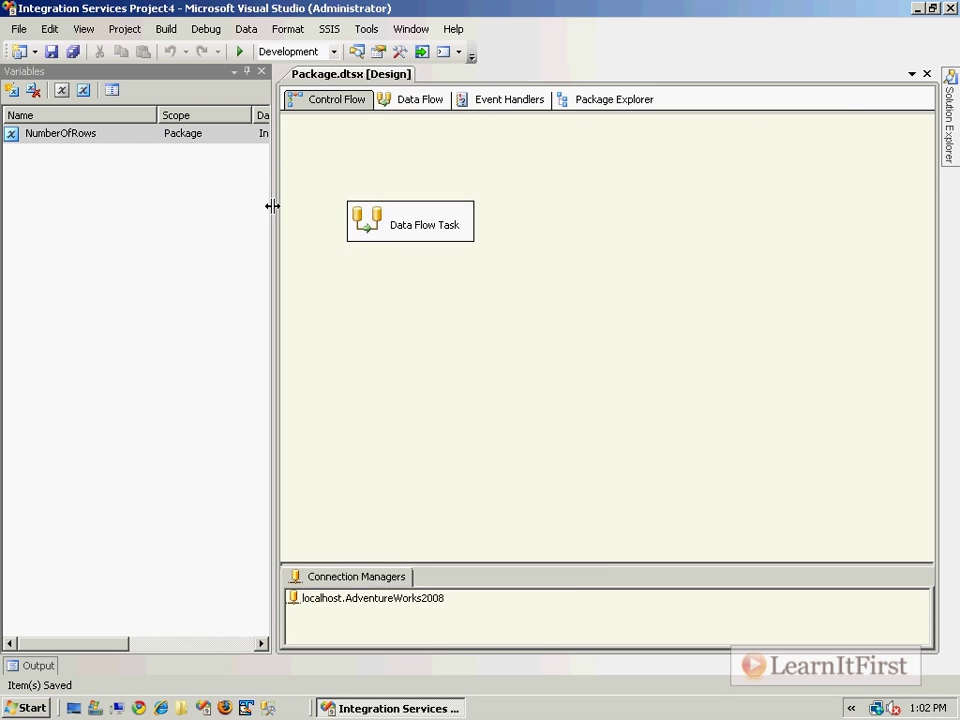
double_click(376, 236)
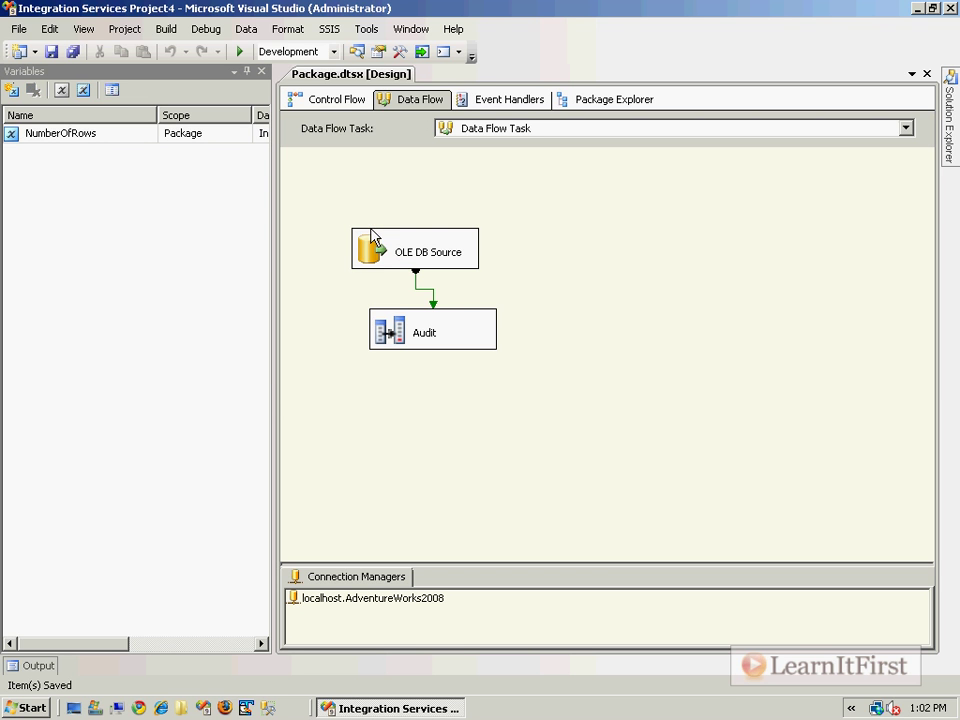
click(399, 332)
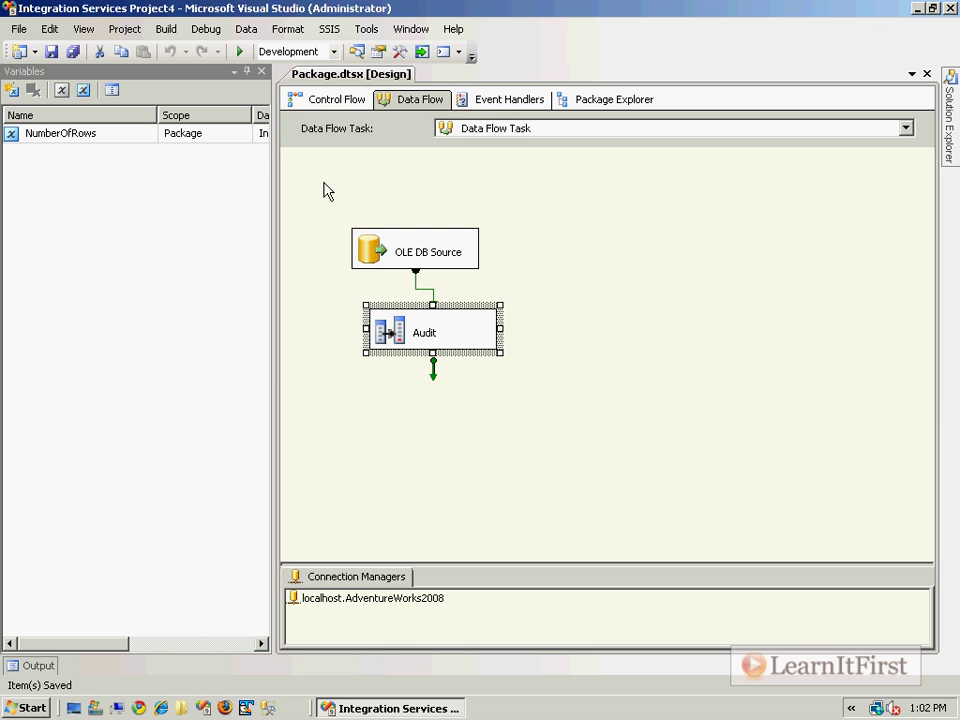
click(82, 29)
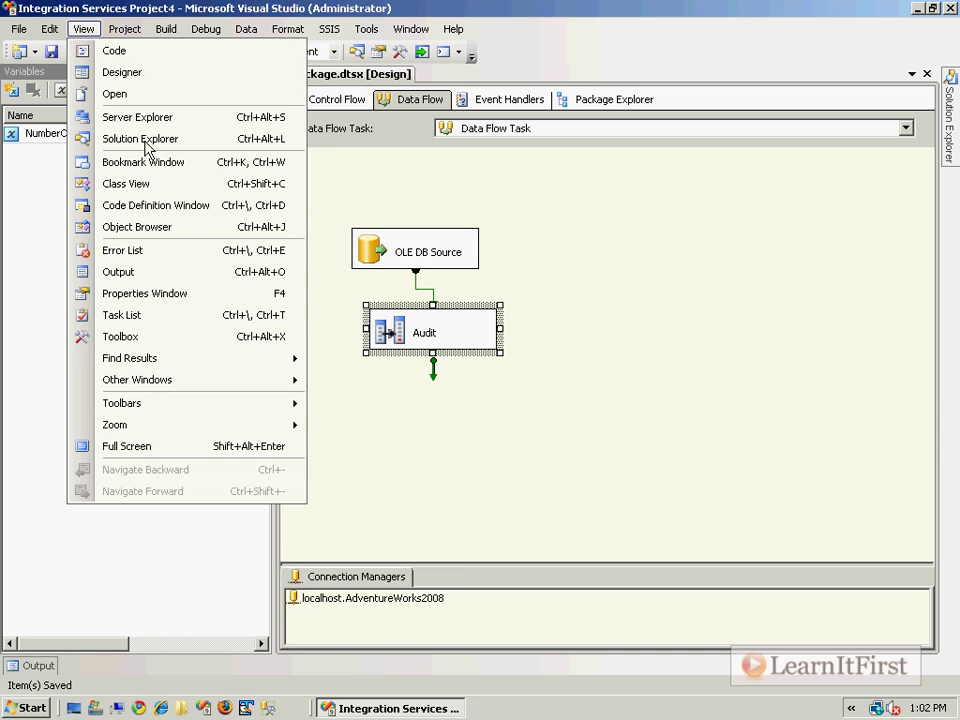
click(190, 337)
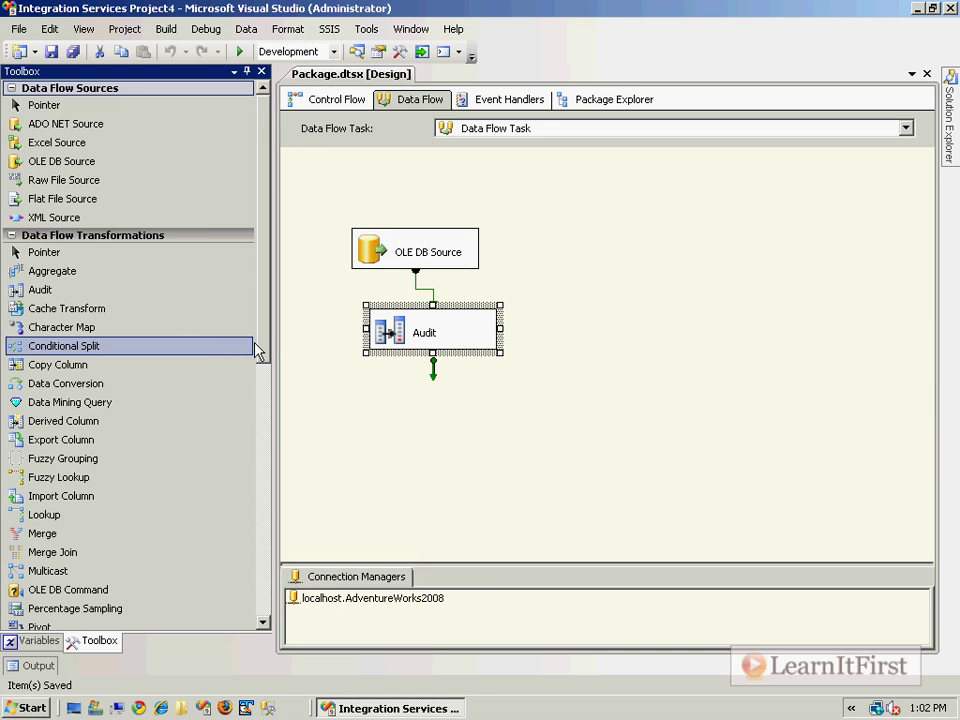
scroll(84, 345, down, 3)
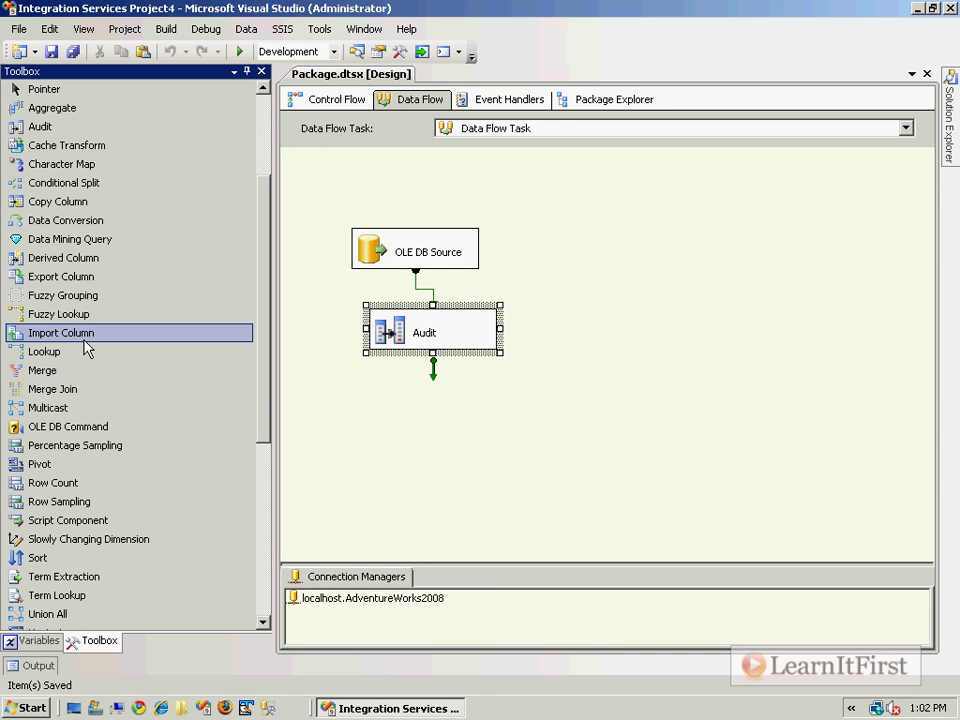
drag(66, 493, 378, 436)
- Connect the output of the Audit transformation to the Row Count transformation
click(420, 345)
drag(433, 372, 433, 440)
click(396, 454)
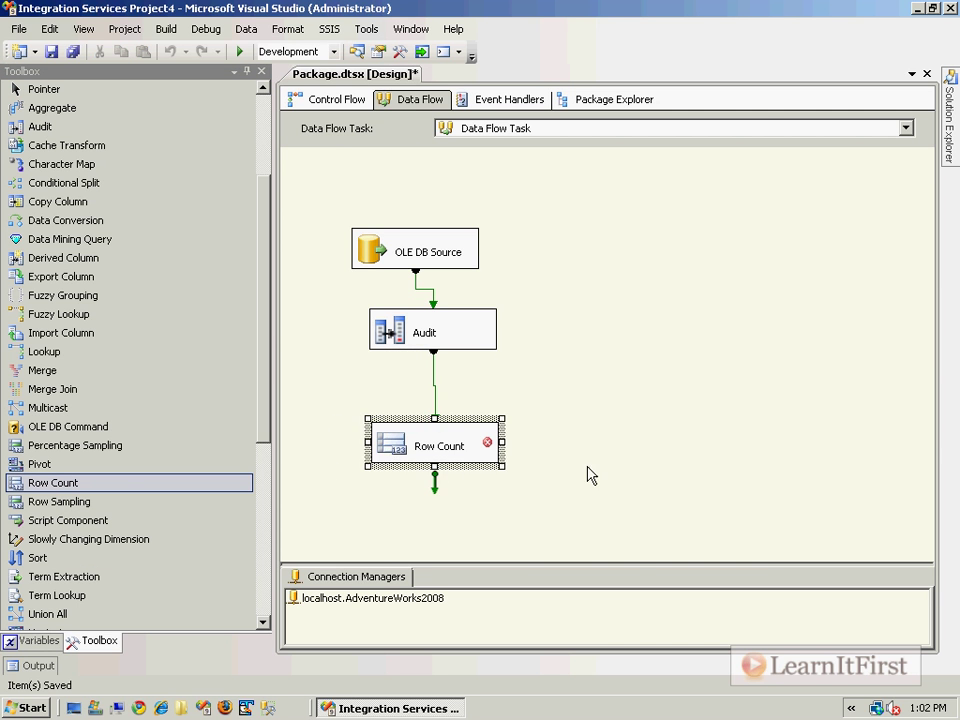
- Open the Row Count transformation's editor and examine the variables available for its VariableName property
double_click(448, 455)
click(720, 458)
click(737, 458)
scroll(668, 580, down, 5)
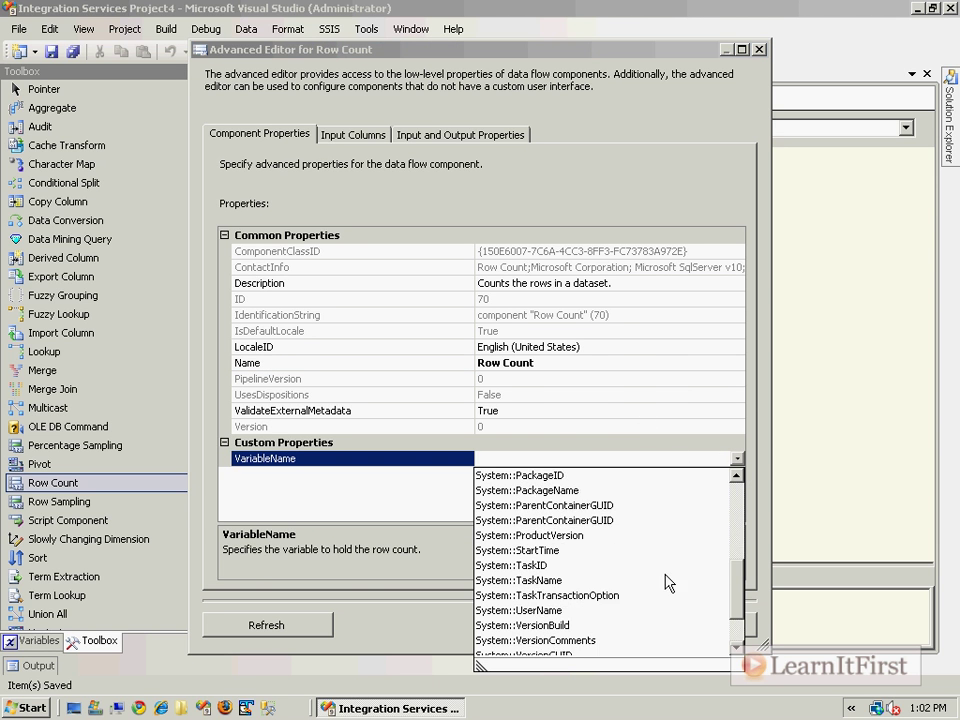
scroll(668, 580, down, 2)
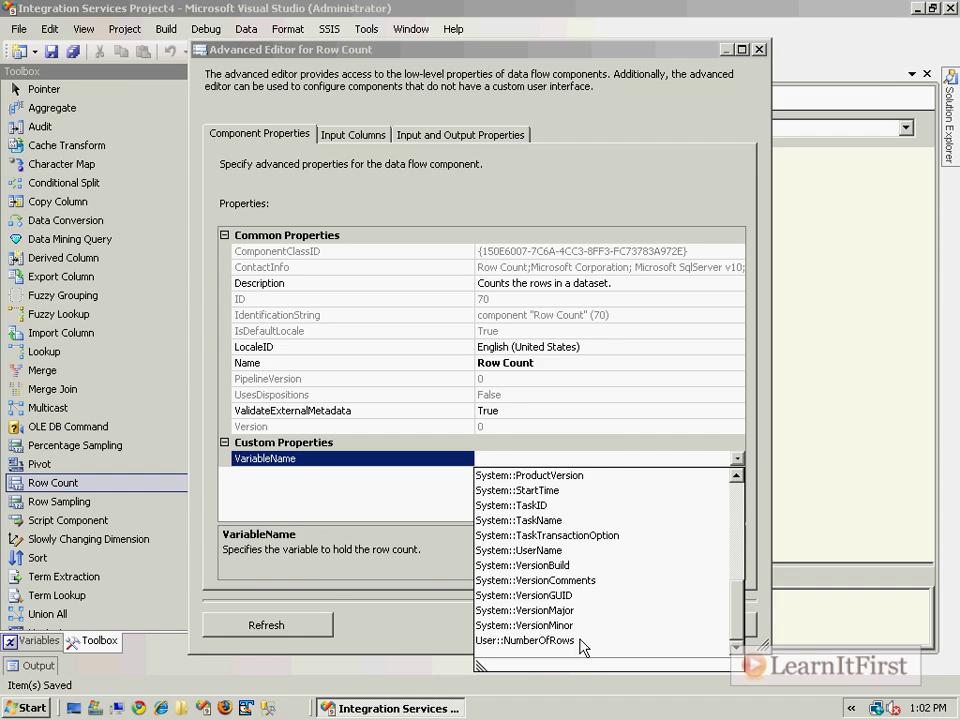
click(737, 503)
click(737, 503)
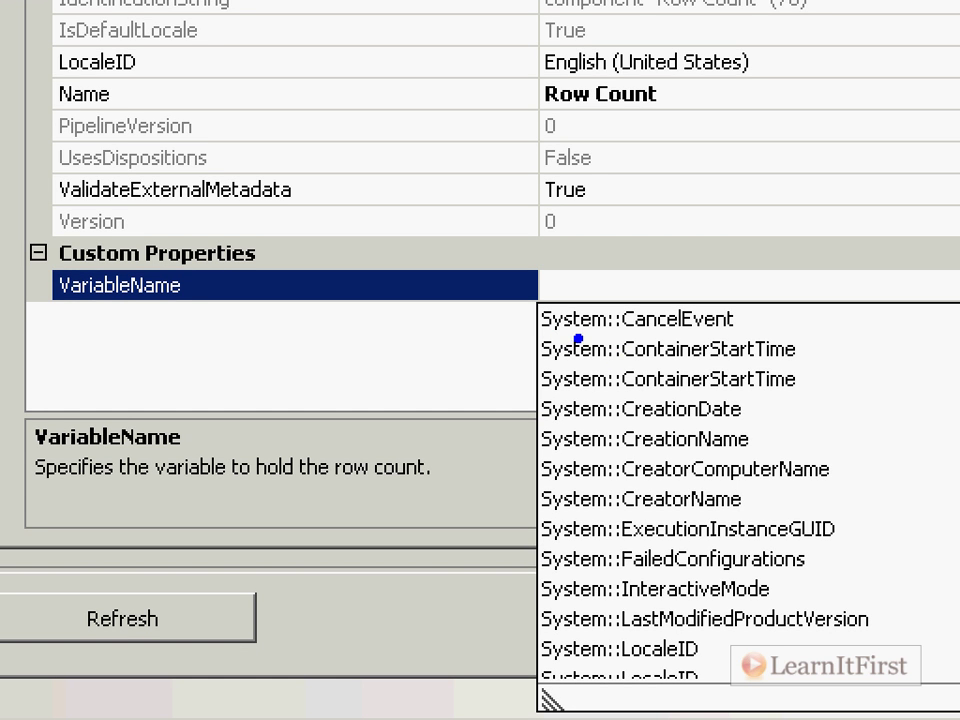
drag(552, 336, 684, 333)
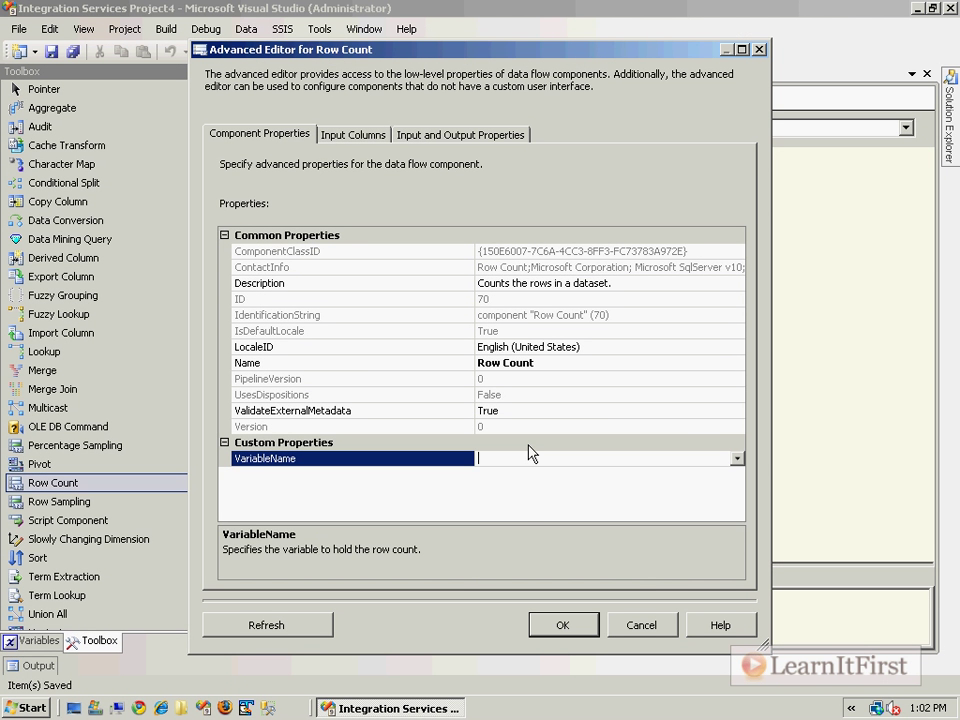
- Set the Row Count's VariableName property to User::NumberOfRows
text(User::NumberOfRows)
text(User::NumberOfRows)
click(737, 459)
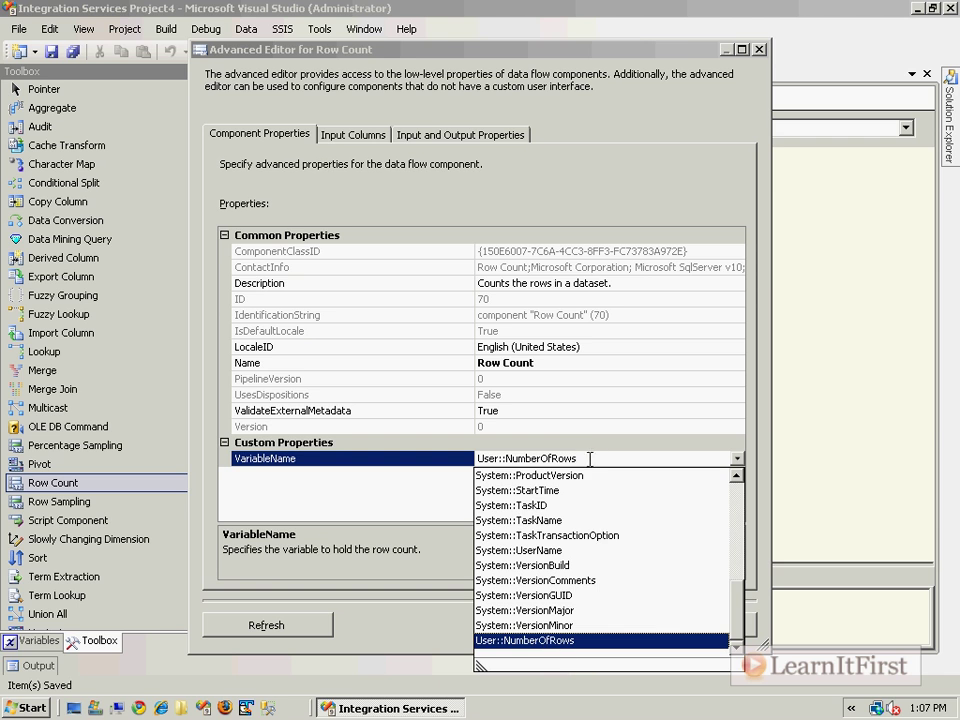
click(551, 640)
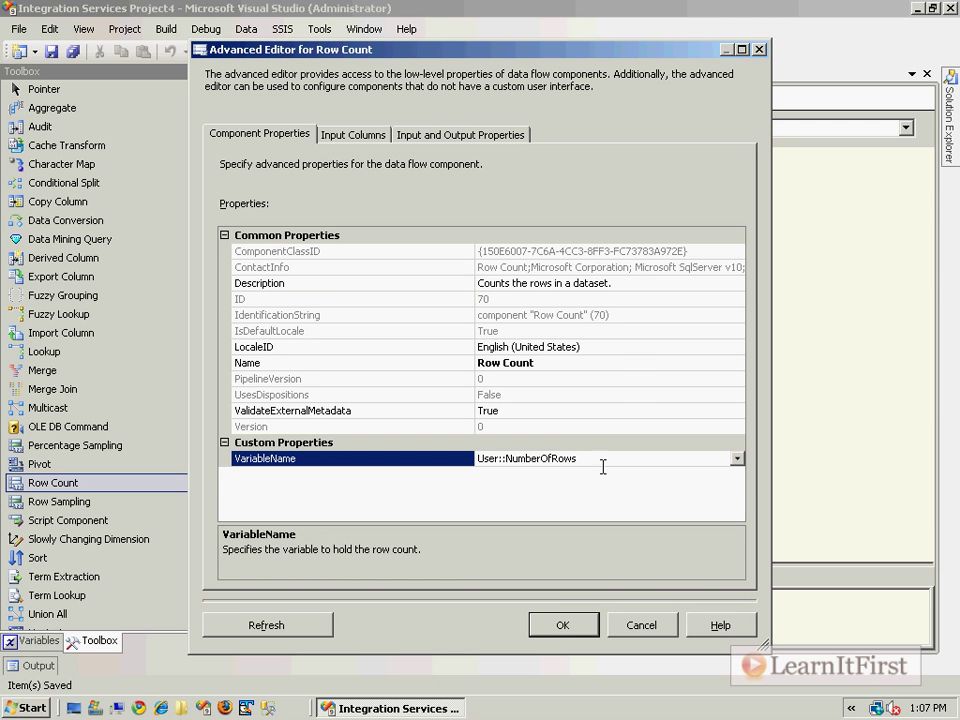
- Try to use the System::TaskID variable as the Row Count's VariableName
click(737, 459)
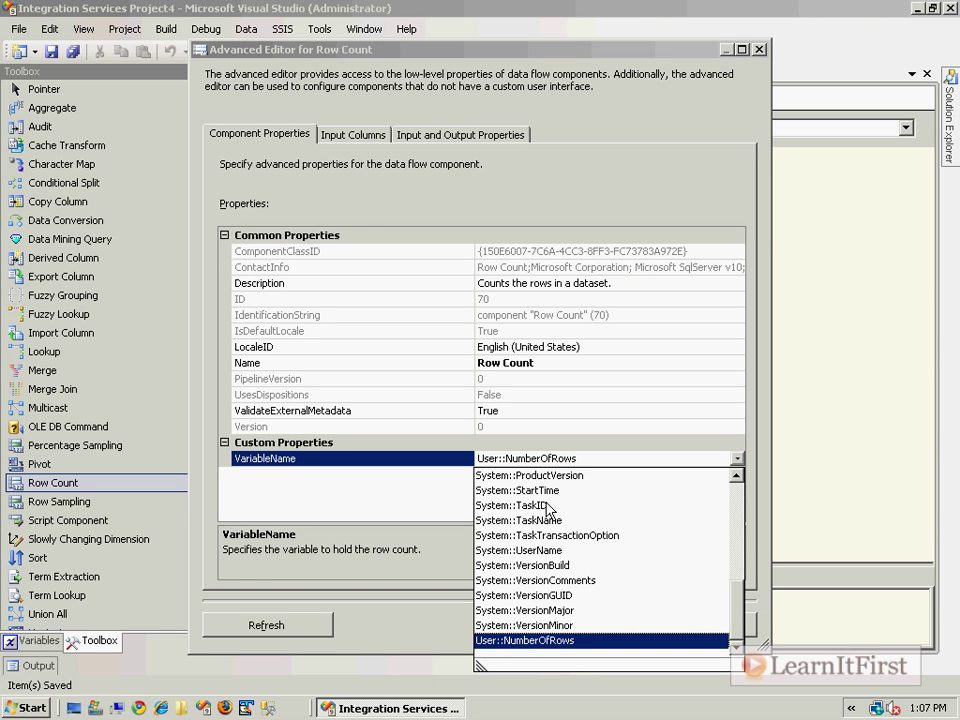
click(495, 505)
click(563, 625)
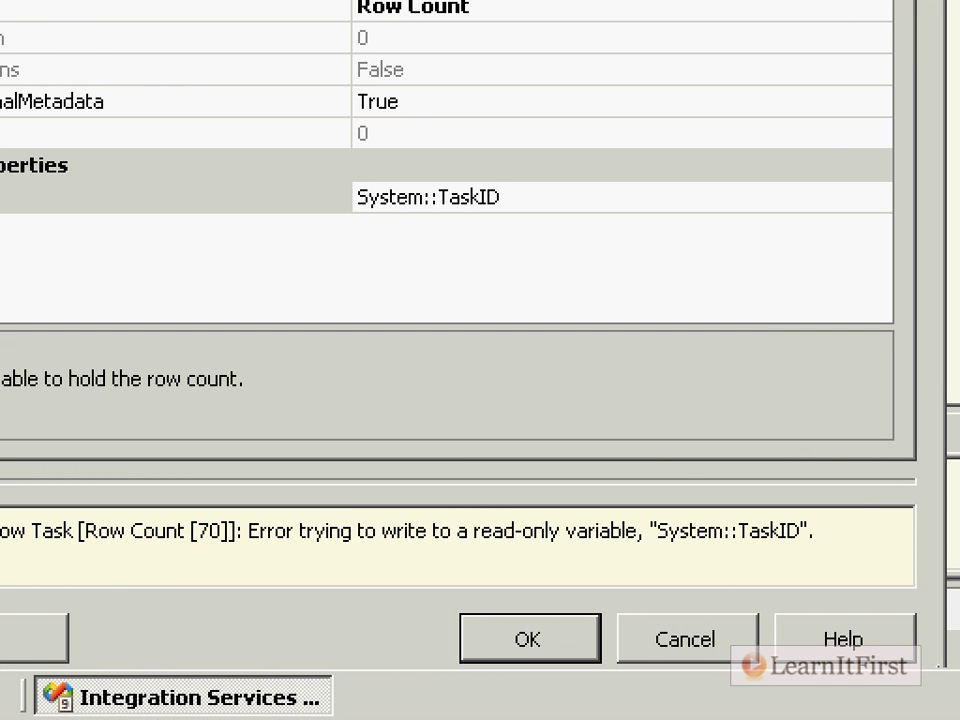
drag(467, 556, 625, 547)
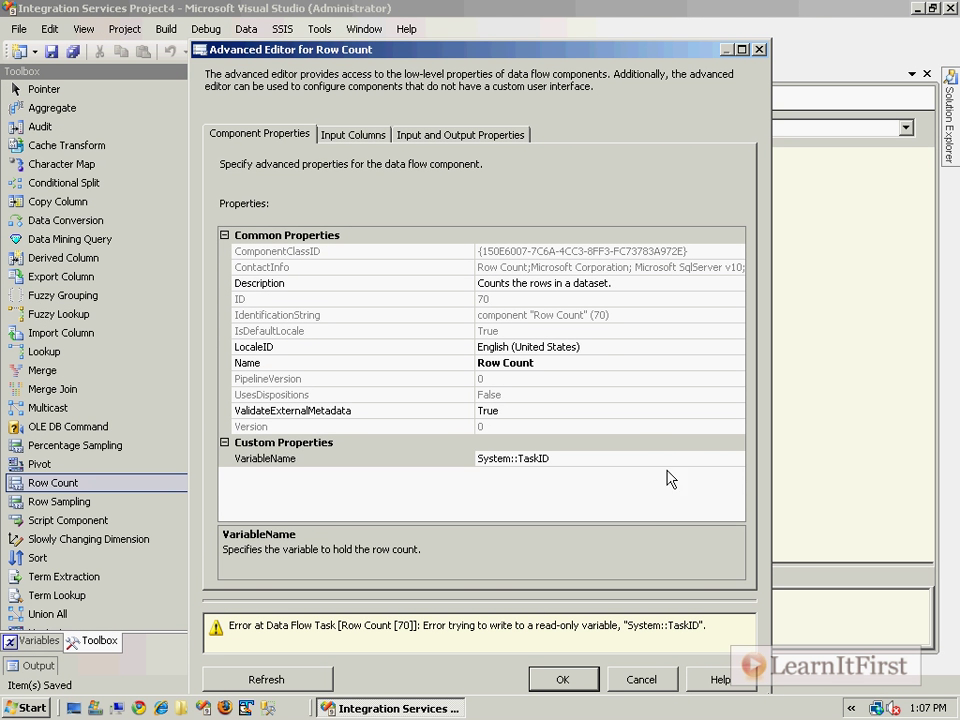
- Set the Row Count's VariableName to User::NumberOfRows, apply the settings and save the package
click(724, 458)
click(738, 458)
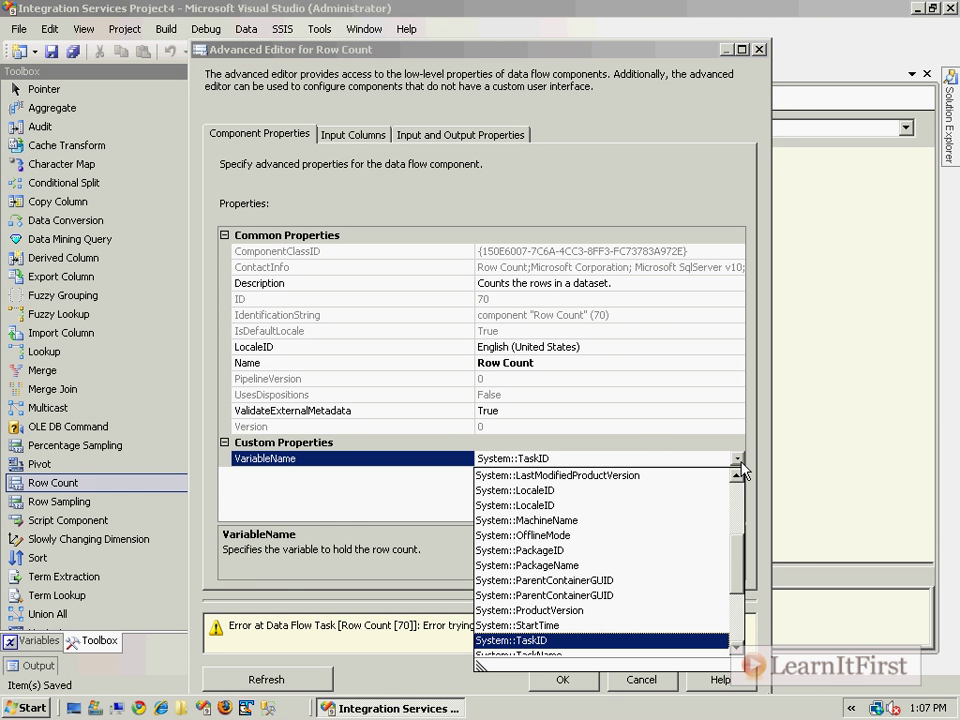
scroll(620, 600, down, 3)
click(590, 641)
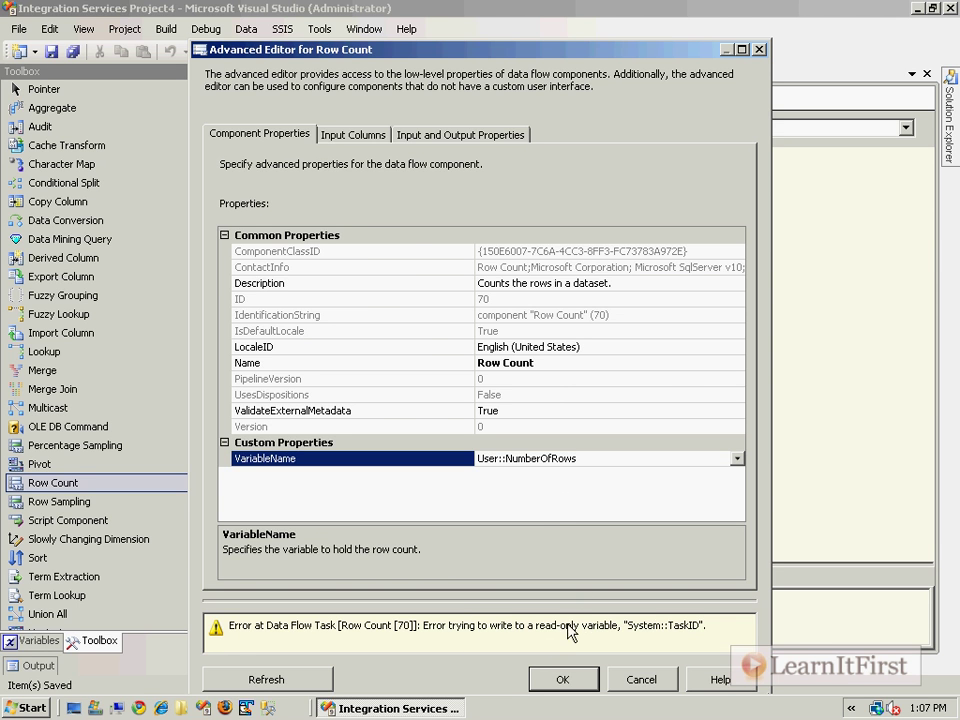
click(560, 677)
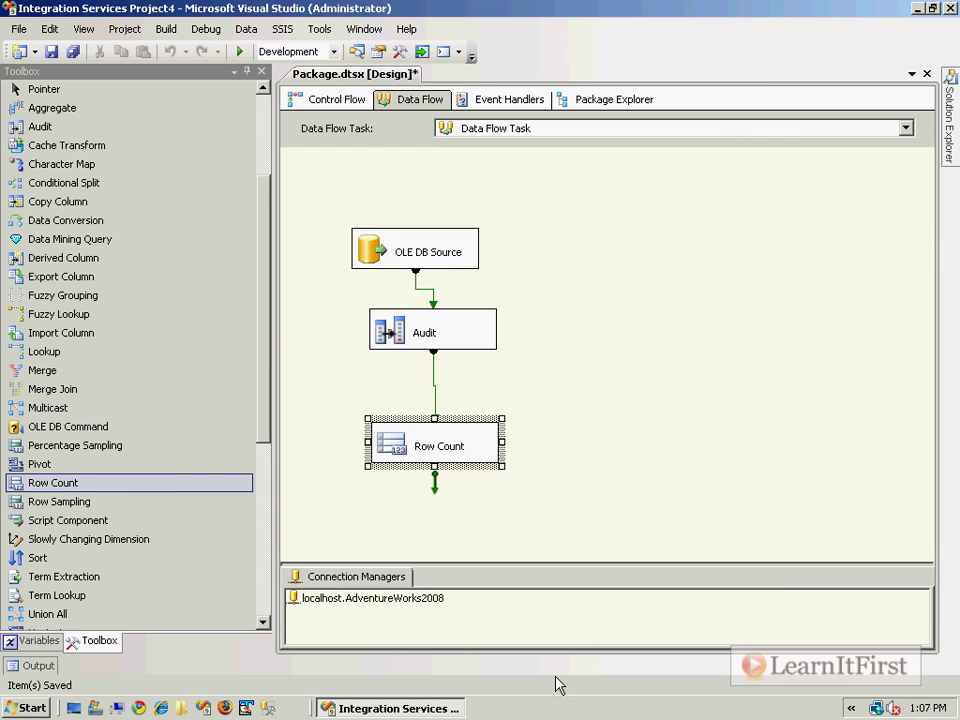
click(650, 518)
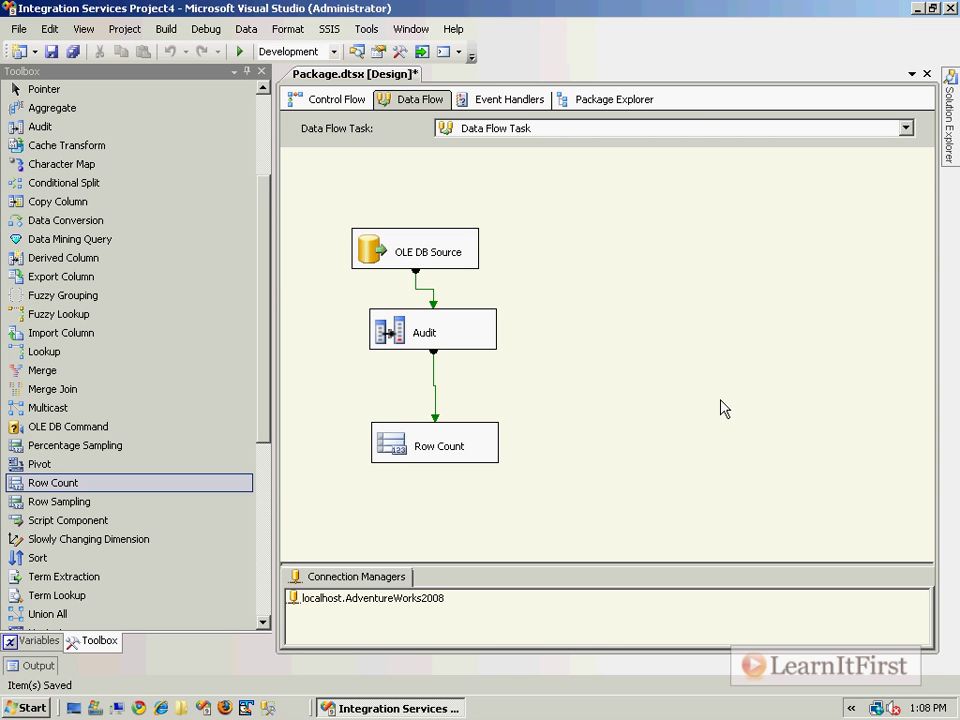
key(ctrl+s)
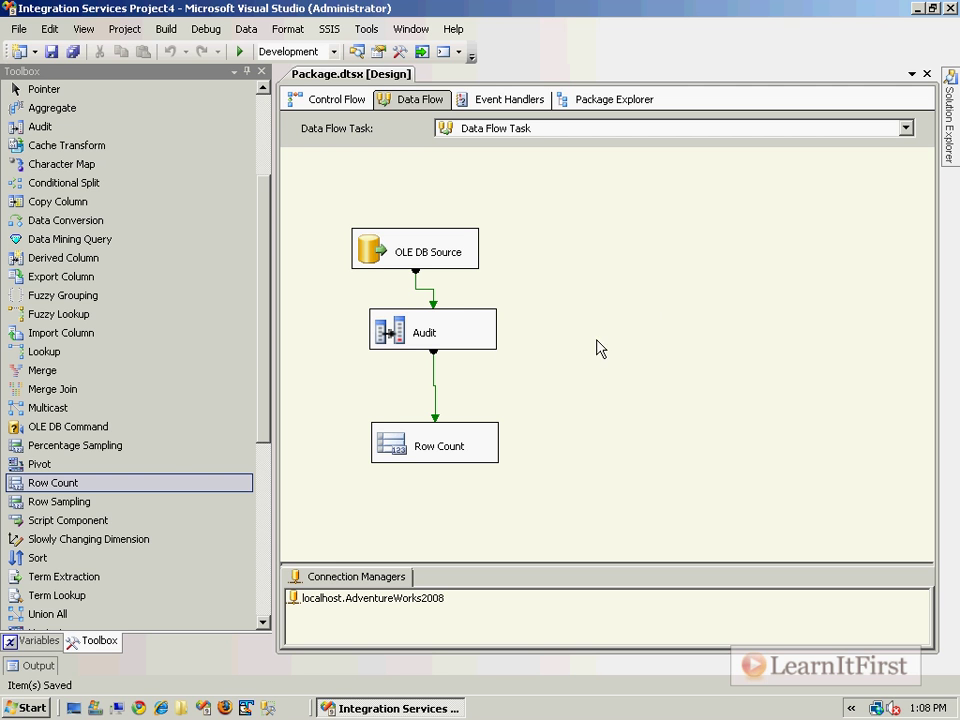
- Show the package variables, fit the Name, Scope and Data Type columns to their contents, and check the value of NumberOfRows
click(40, 642)
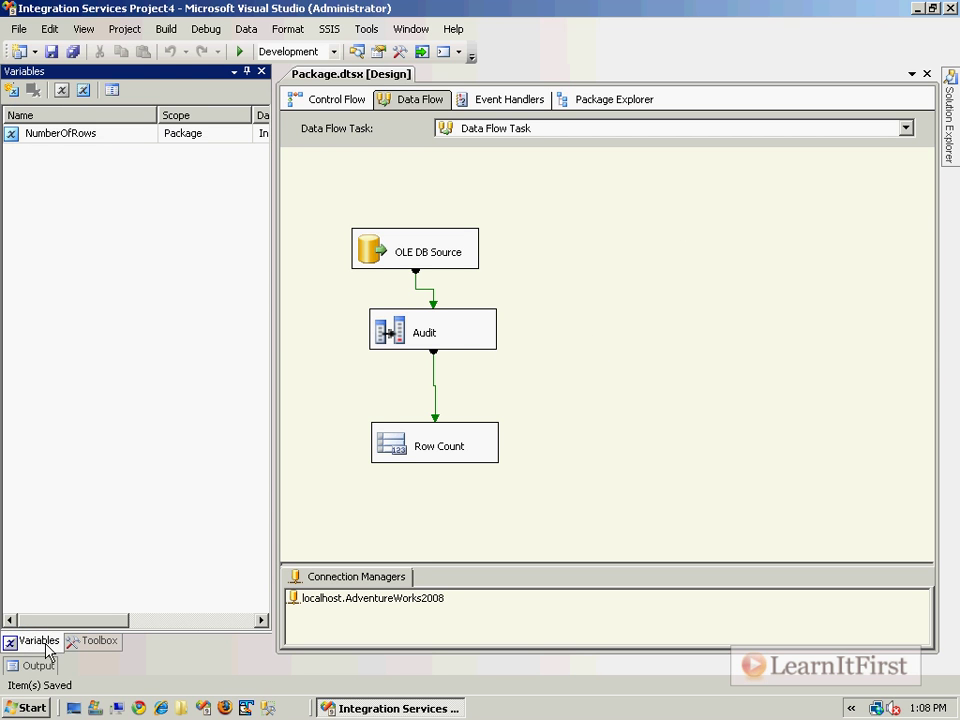
mouse_move(20, 643)
mouse_down()
mouse_move(300, 140)
mouse_move(551, 223)
mouse_move(551, 193)
mouse_move(571, 343)
mouse_move(608, 392)
mouse_move(393, 366)
mouse_move(52, 370)
mouse_move(133, 386)
mouse_move(142, 372)
mouse_up()
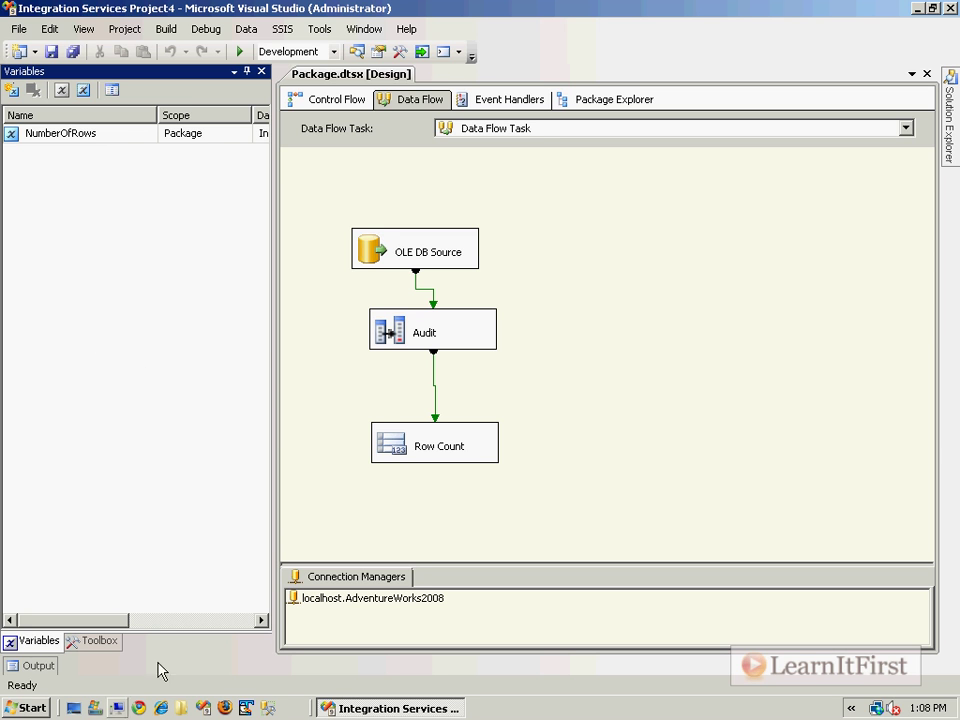
double_click(157, 115)
double_click(197, 115)
double_click(197, 115)
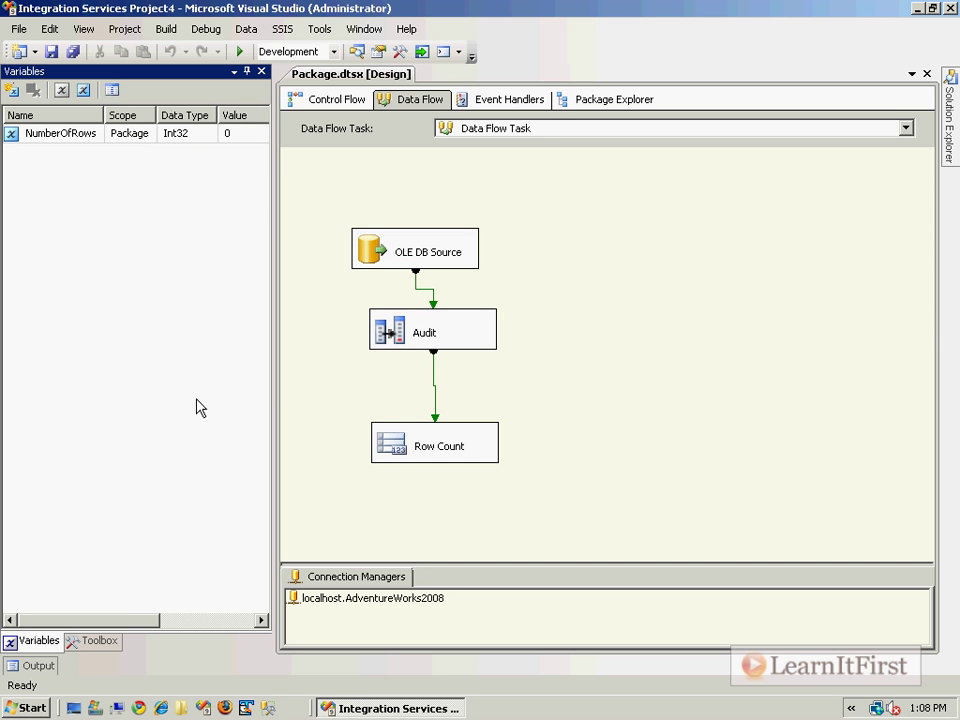
click(251, 133)
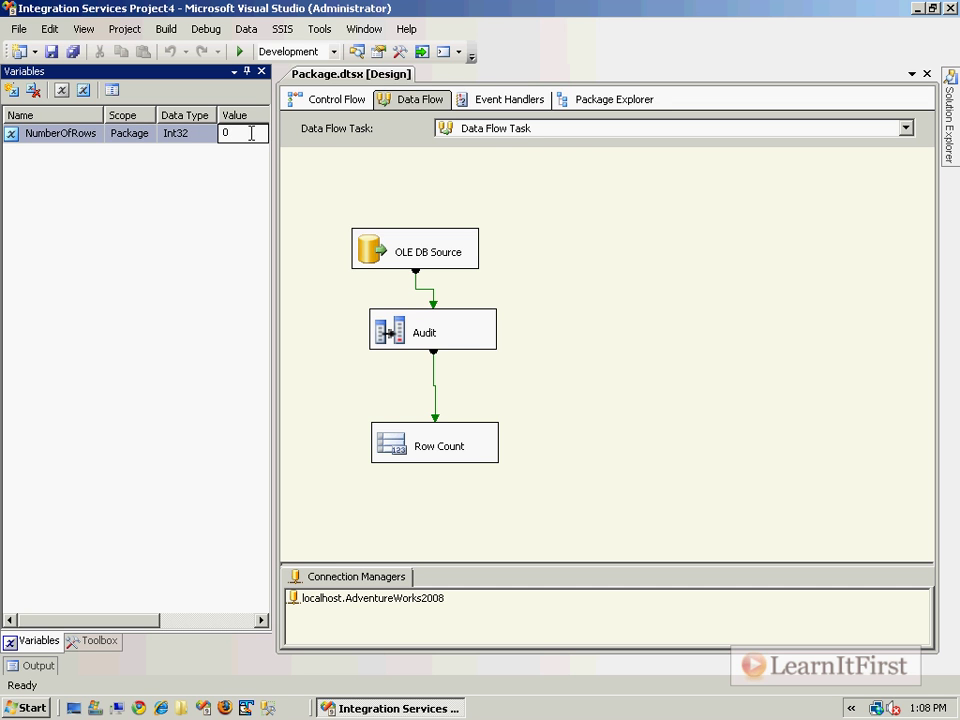
click(696, 193)
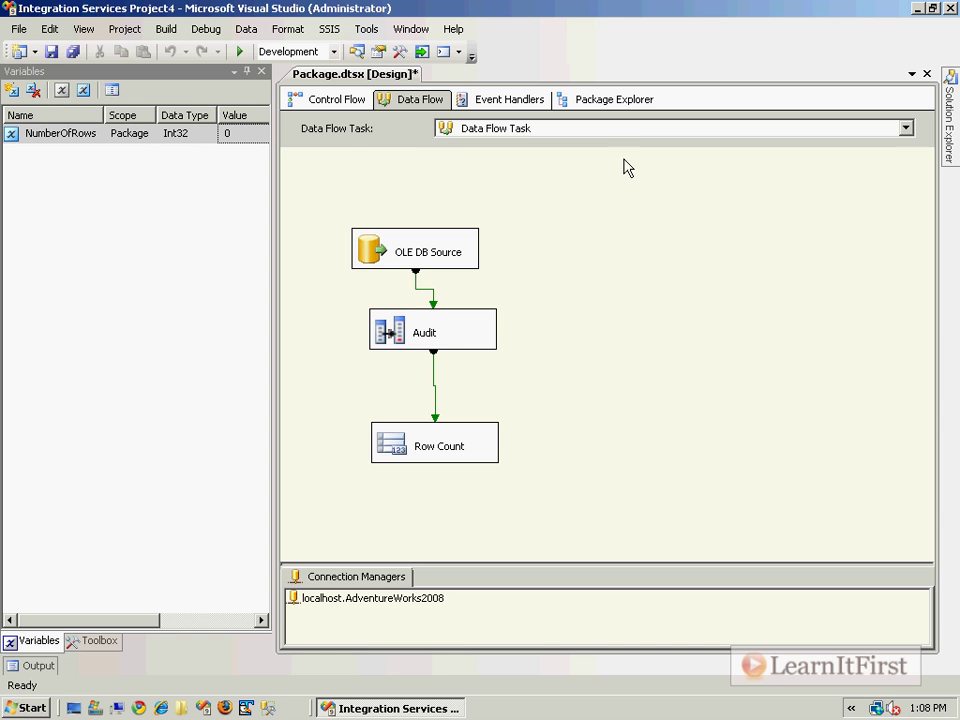
- Return to the package's control flow and save the package
click(345, 105)
click(574, 230)
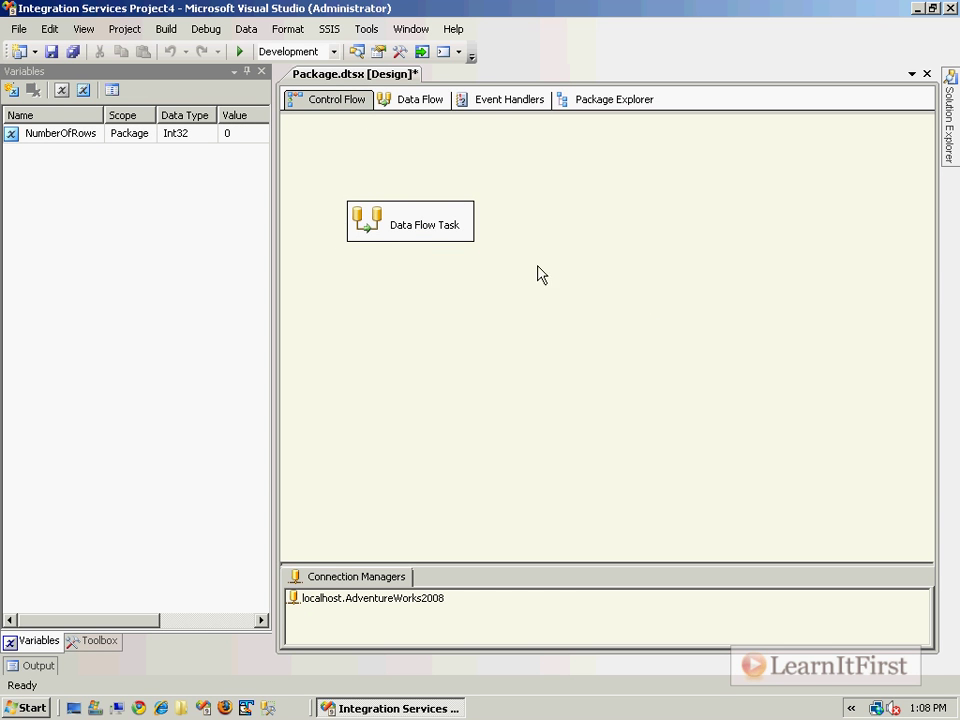
key(ctrl+s)
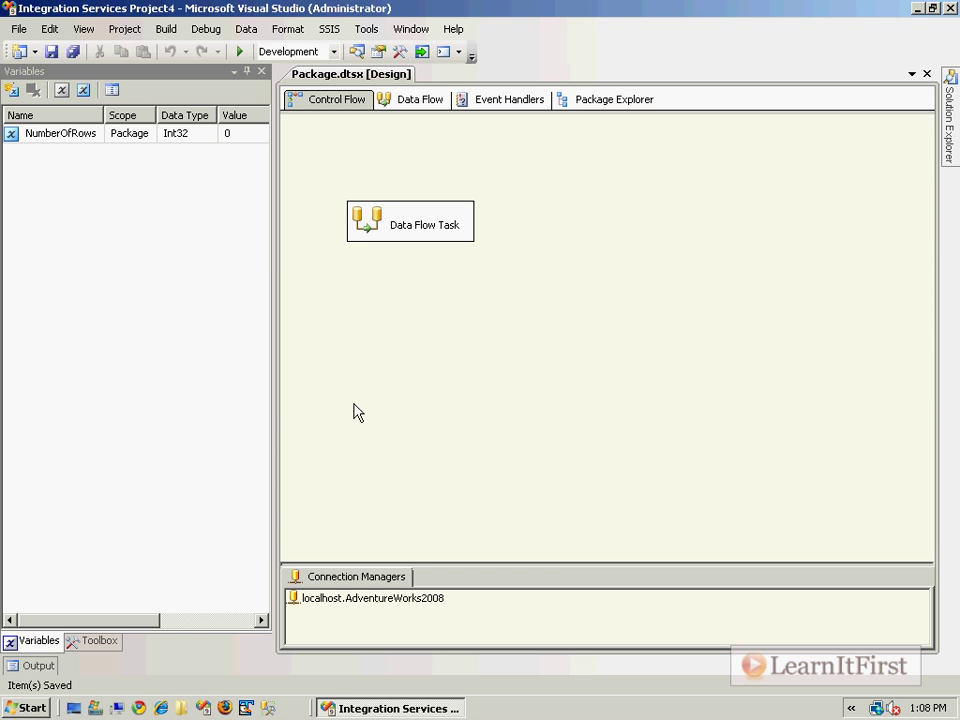
- Add a Script Task below the Data Flow Task and connect the Data Flow Task to it
click(99, 642)
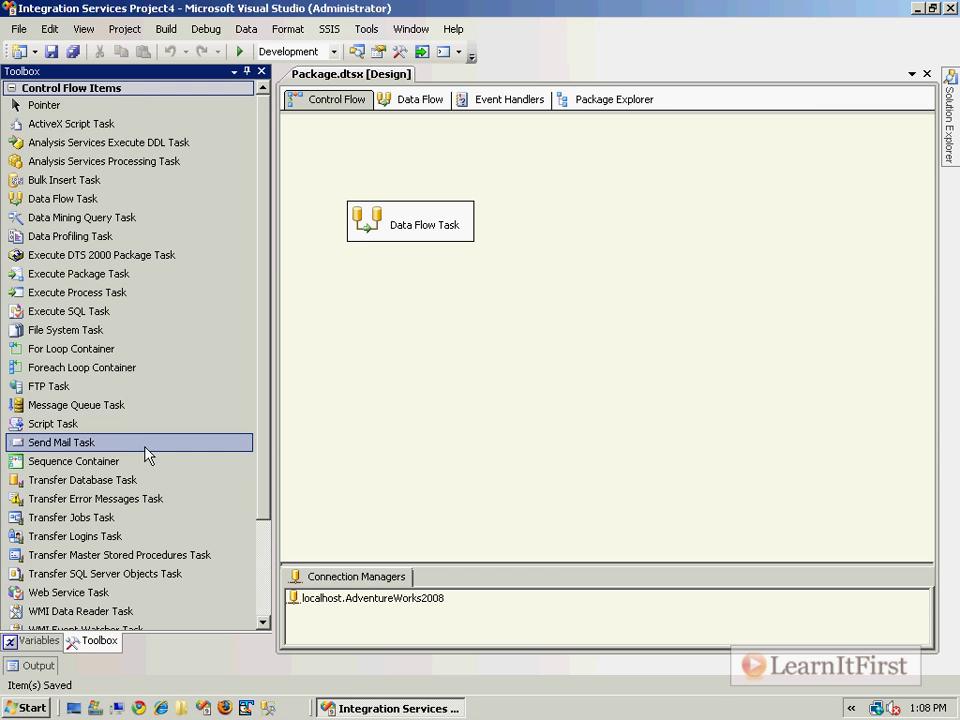
drag(44, 432, 395, 312)
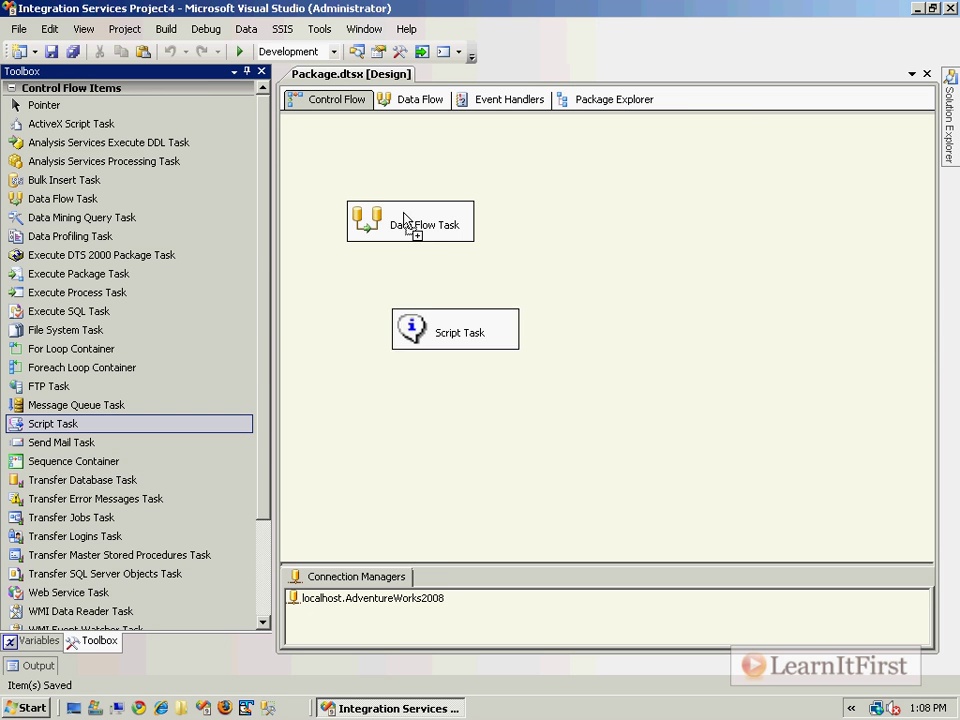
click(408, 238)
drag(410, 262, 413, 326)
- Give the Script Task read-only access to the variable that holds the row count
double_click(413, 326)
click(590, 259)
click(590, 244)
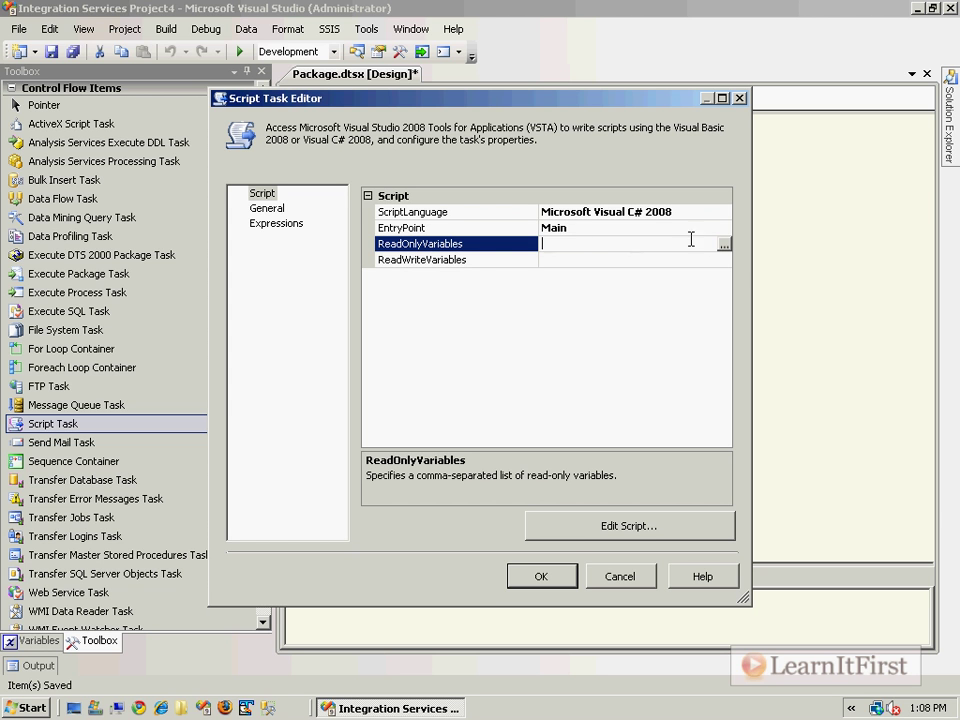
click(724, 244)
scroll(478, 328, down, 7)
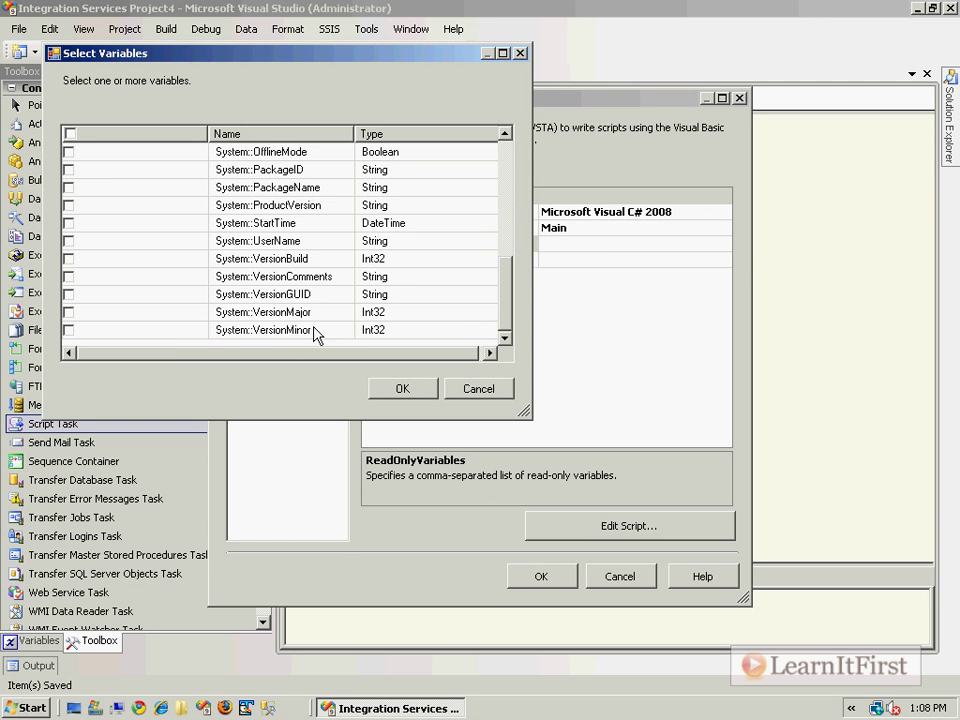
scroll(354, 328, up, 6)
scroll(350, 330, down, 1)
scroll(350, 330, down, 2)
click(68, 240)
click(402, 388)
- Open the Script Task's code and replace the TODO comment in Main() with the start of a System.Windows.Forms.MessageBox call
click(654, 540)
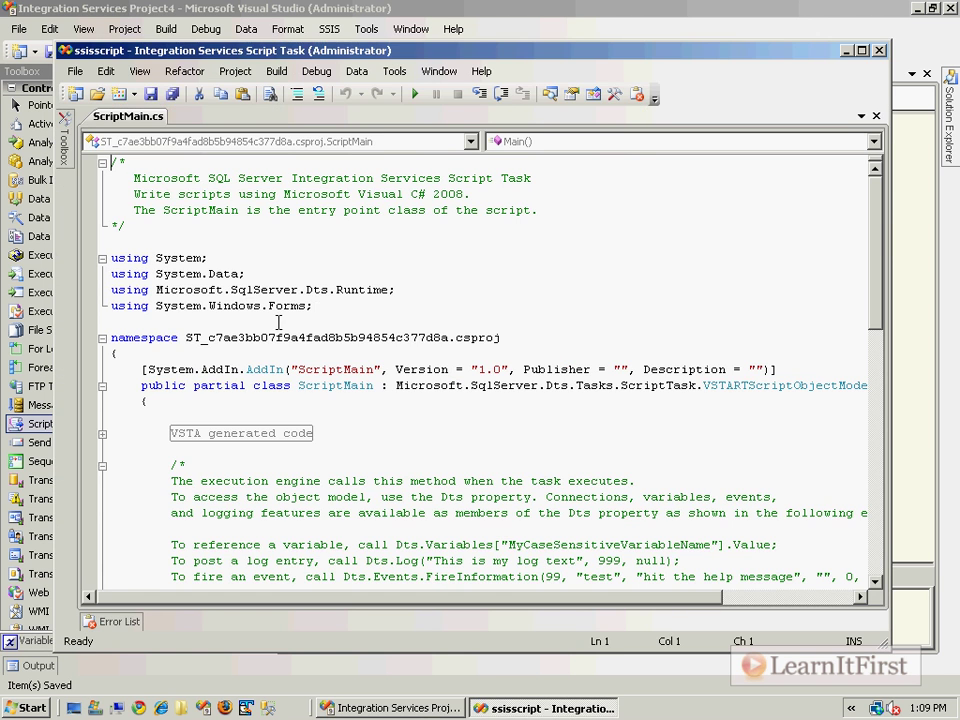
scroll(371, 408, down, 6)
click(424, 399)
key(shift+Home)
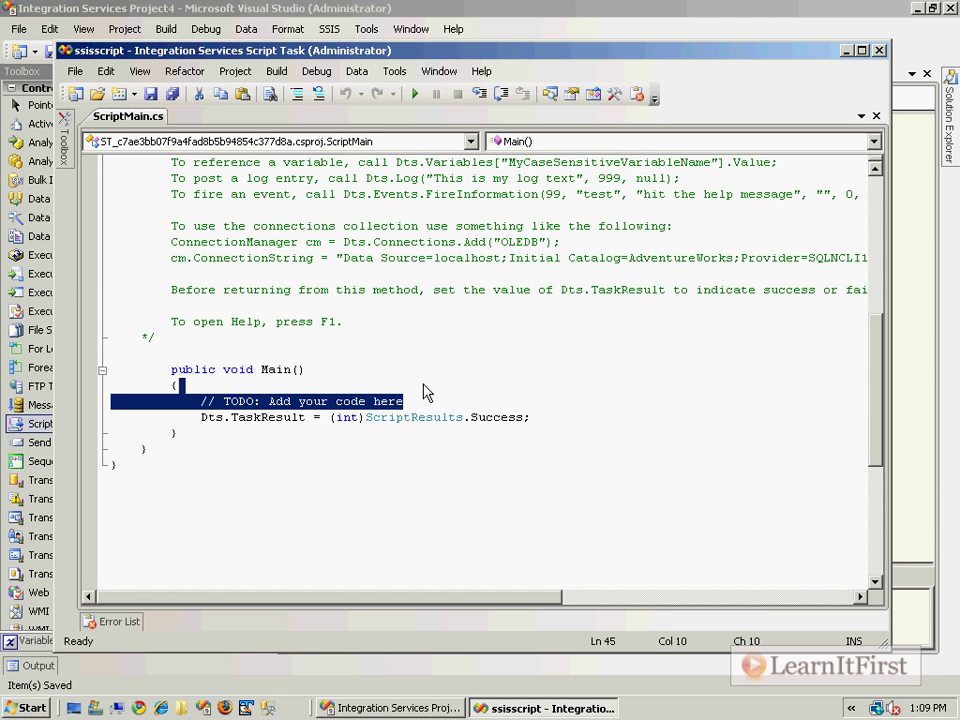
text(System.Windows/.)
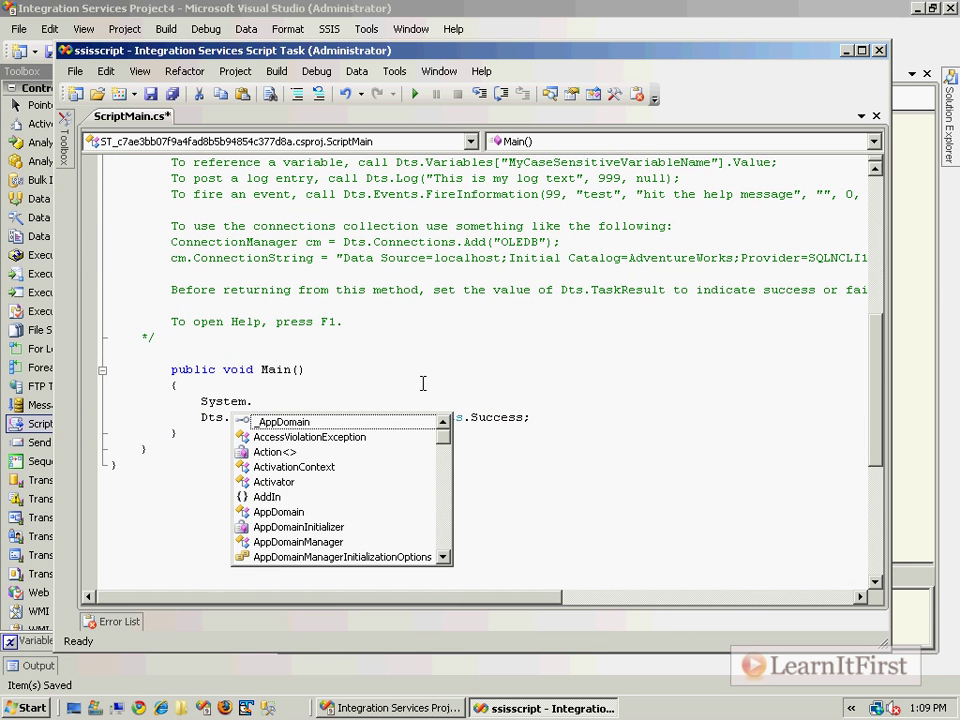
key(BackSpace)
key(BackSpace)
text(.For)
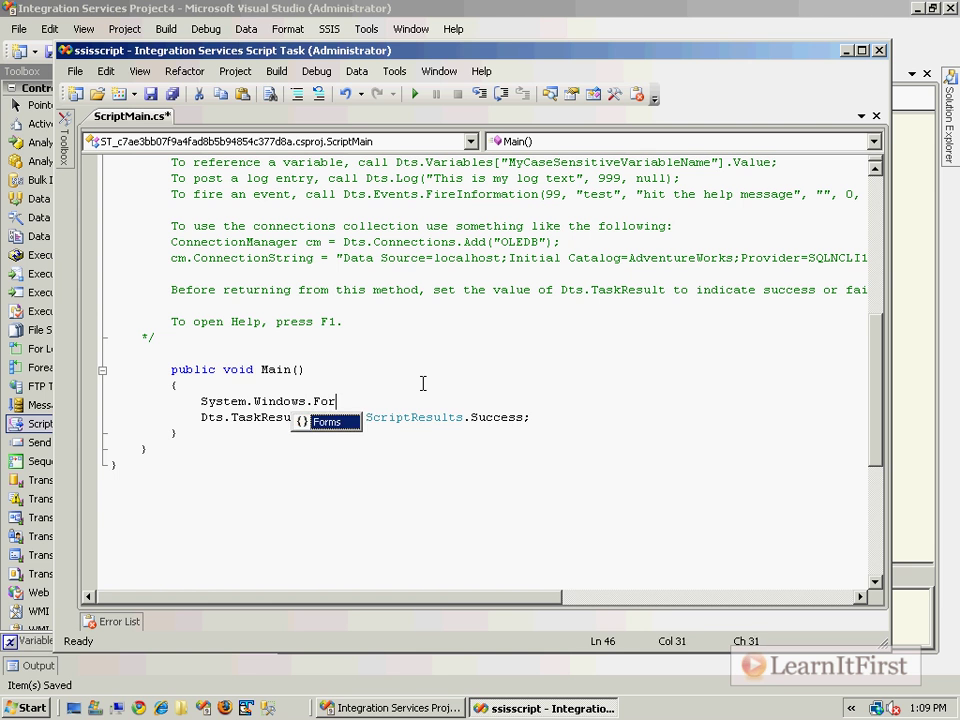
text(ms.MessageBox.)
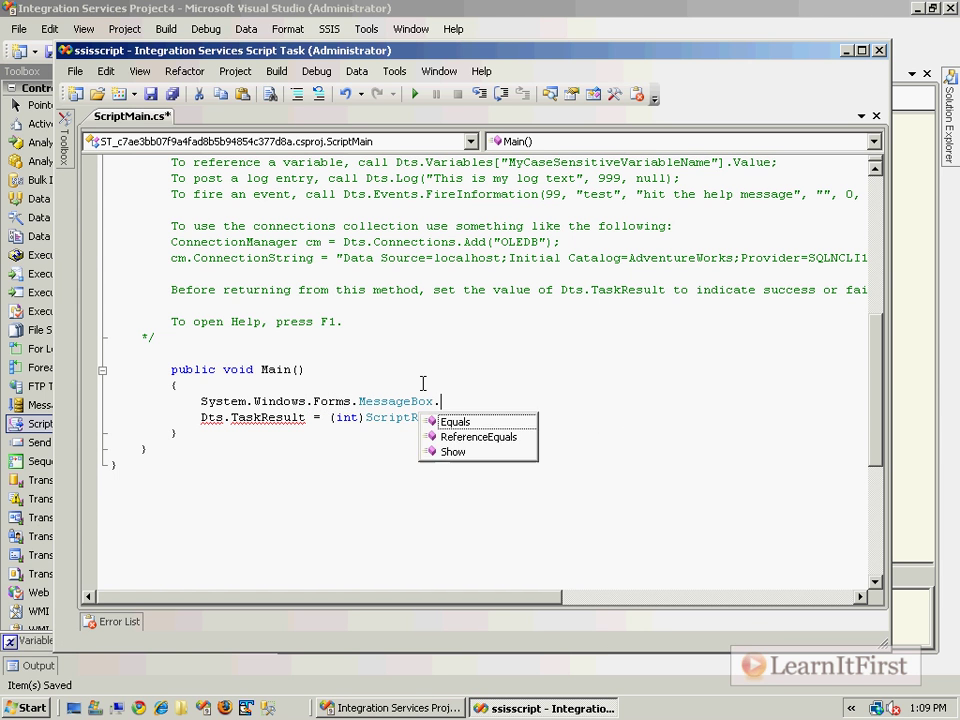
- Complete the message box call with Show(Dts.Variables["NumberOfRows"].Value.ToString());
text(Show("Dts)
key(BackSpace)
key(BackSpace)
key(BackSpace)
key(BackSpace)
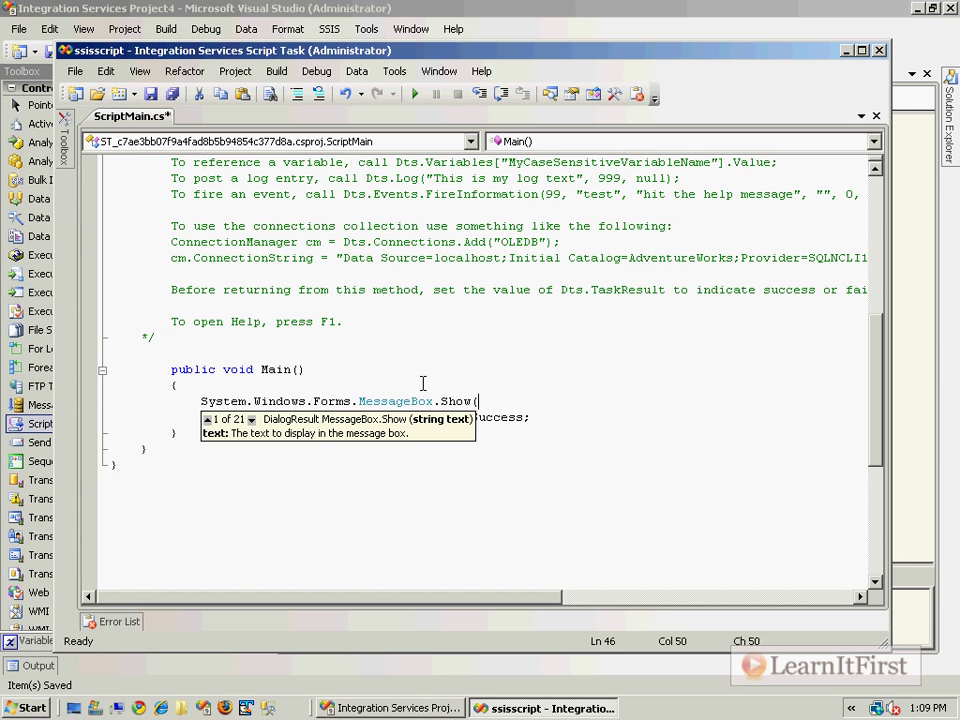
text(Dts.Var)
key(Down)
text([")
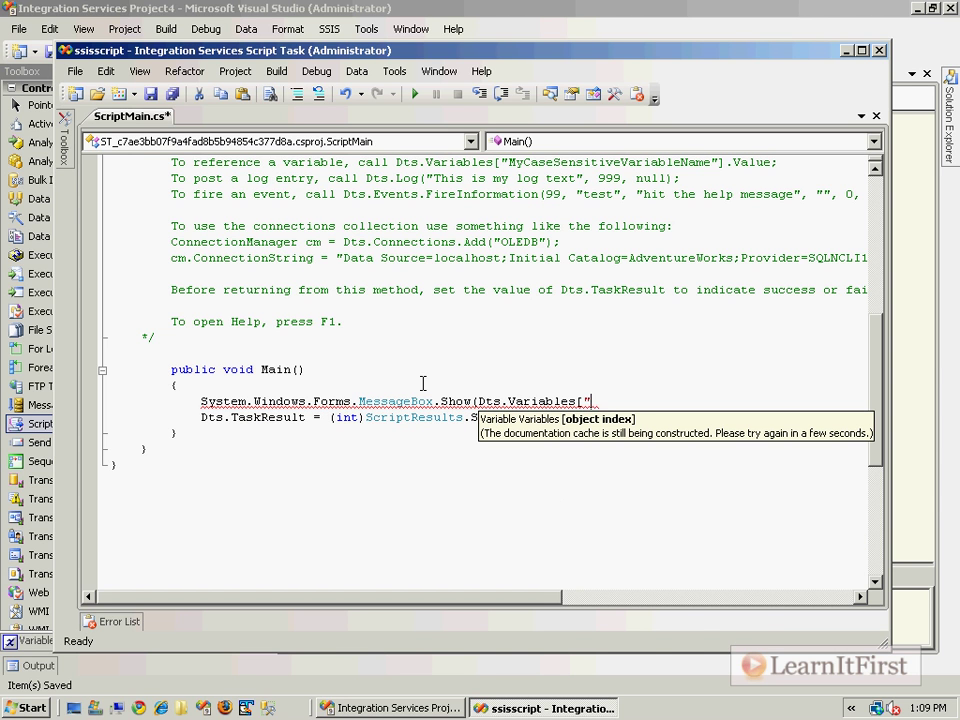
text(NumberOfR)
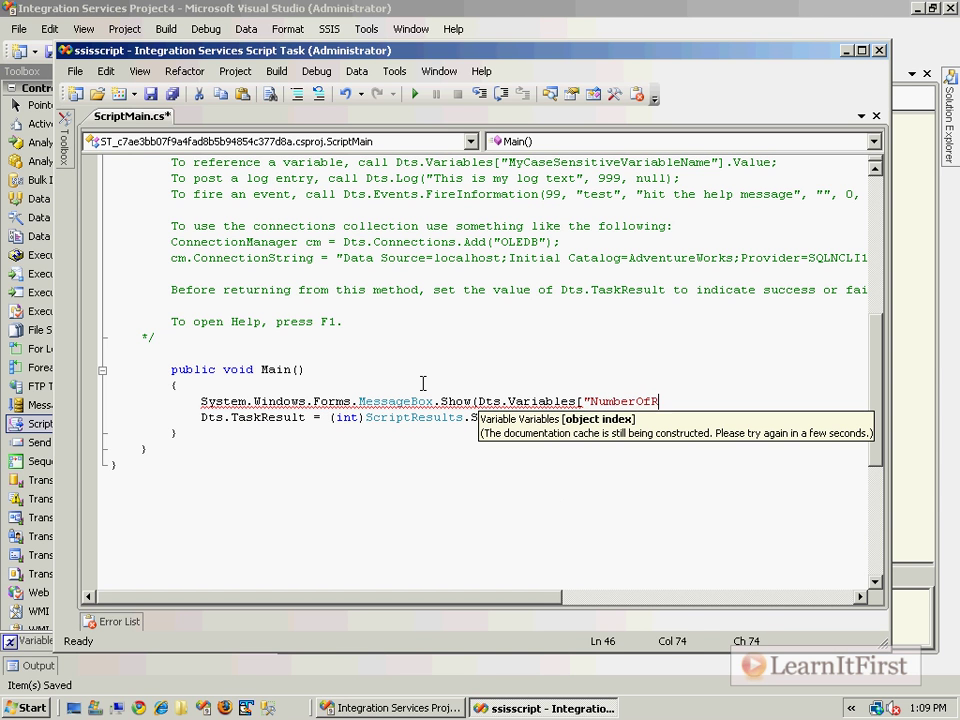
text(ows"].V)
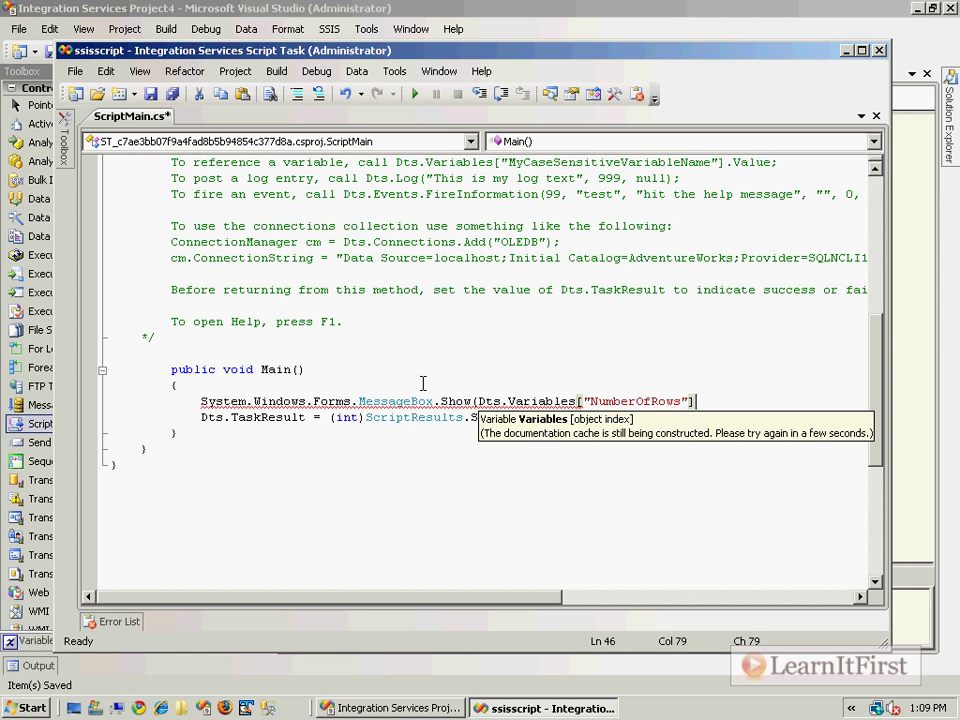
text(alue.ToString());)
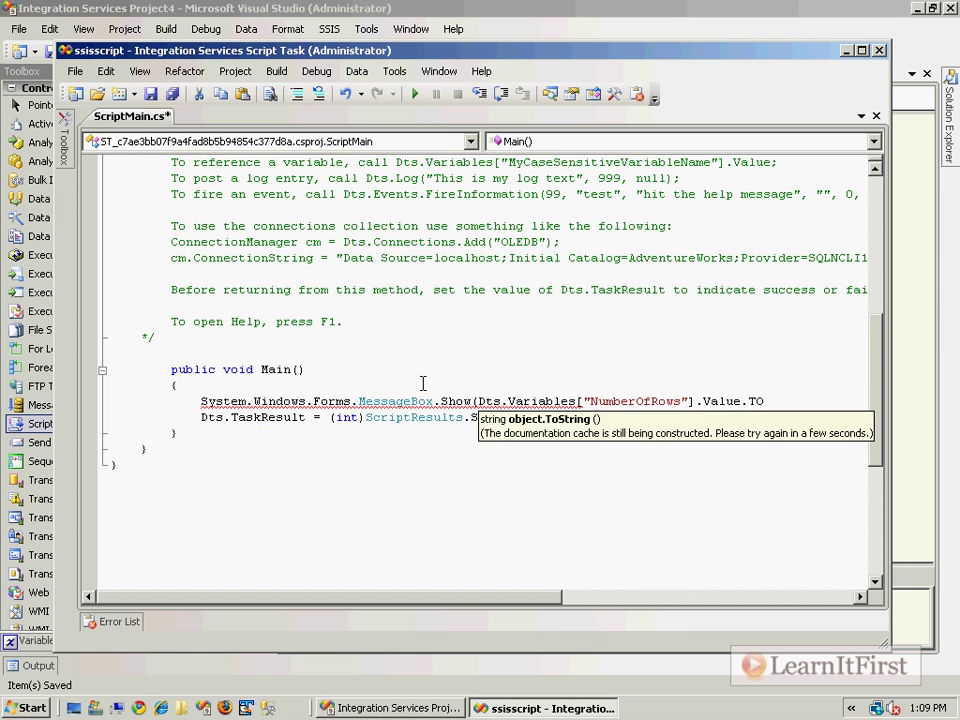
- Close the script editor, accept the Script Task settings and save the package
click(878, 50)
key(Return)
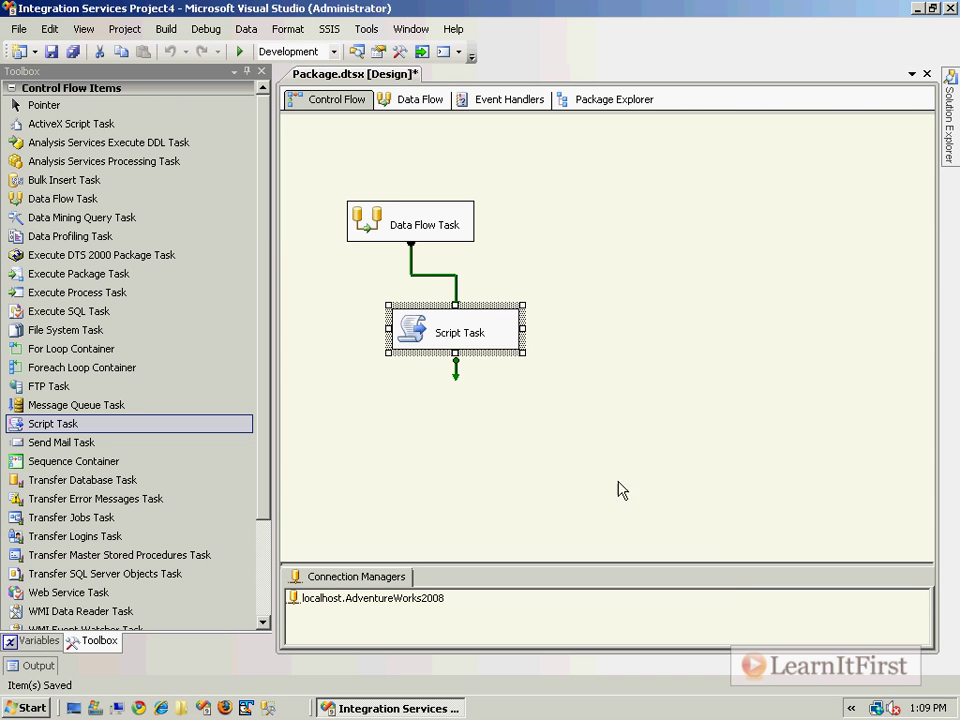
click(598, 360)
key(ctrl+s)
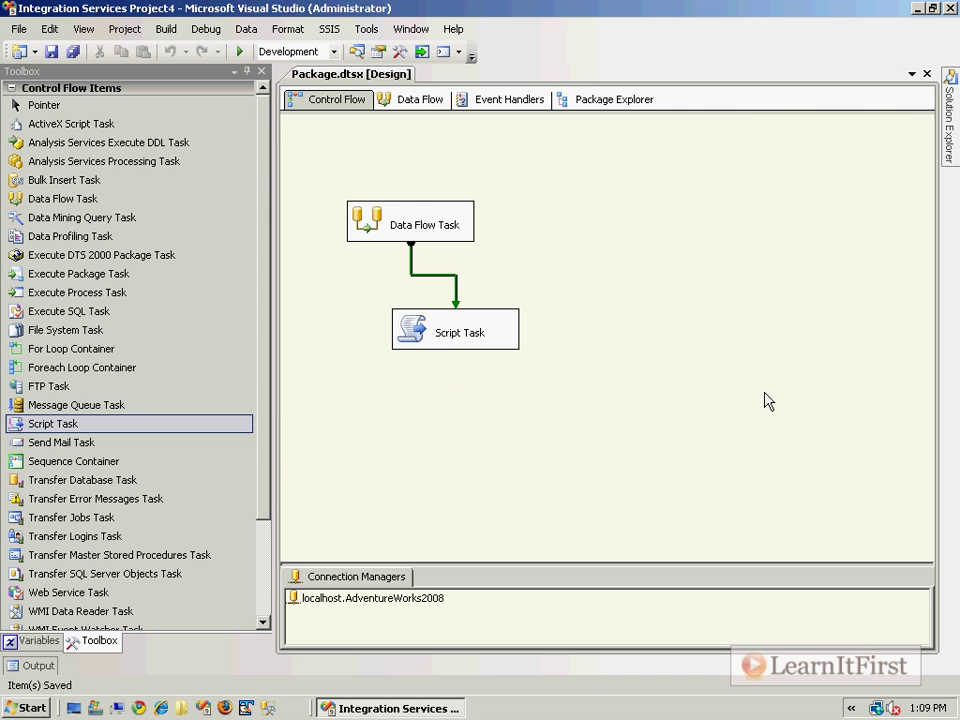
- Run the package, dismiss the script's message box and return to design mode
click(384, 238)
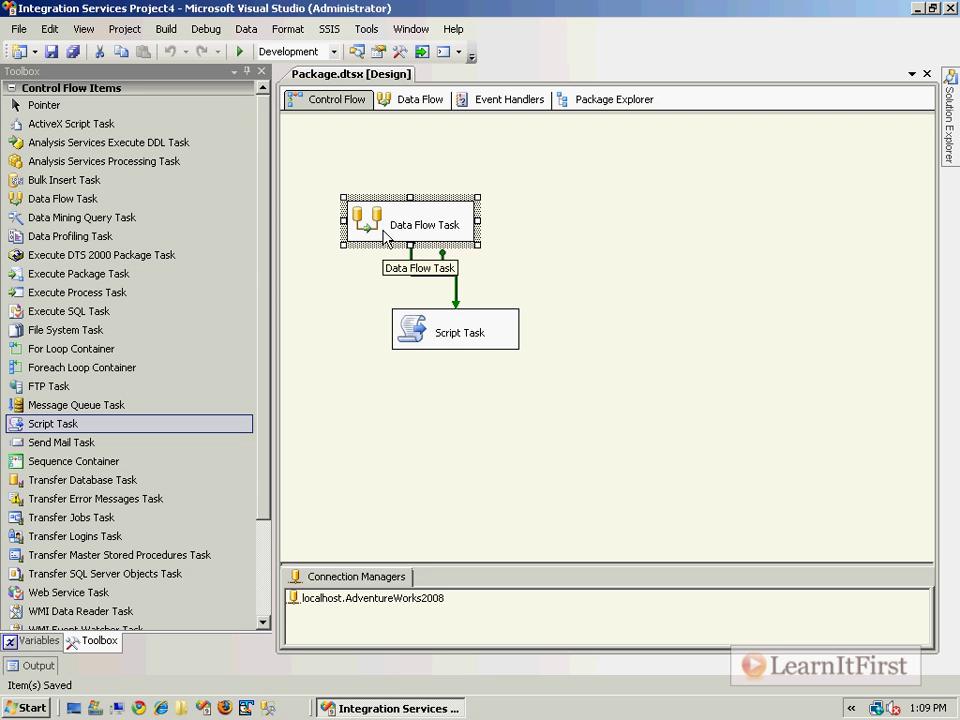
click(465, 340)
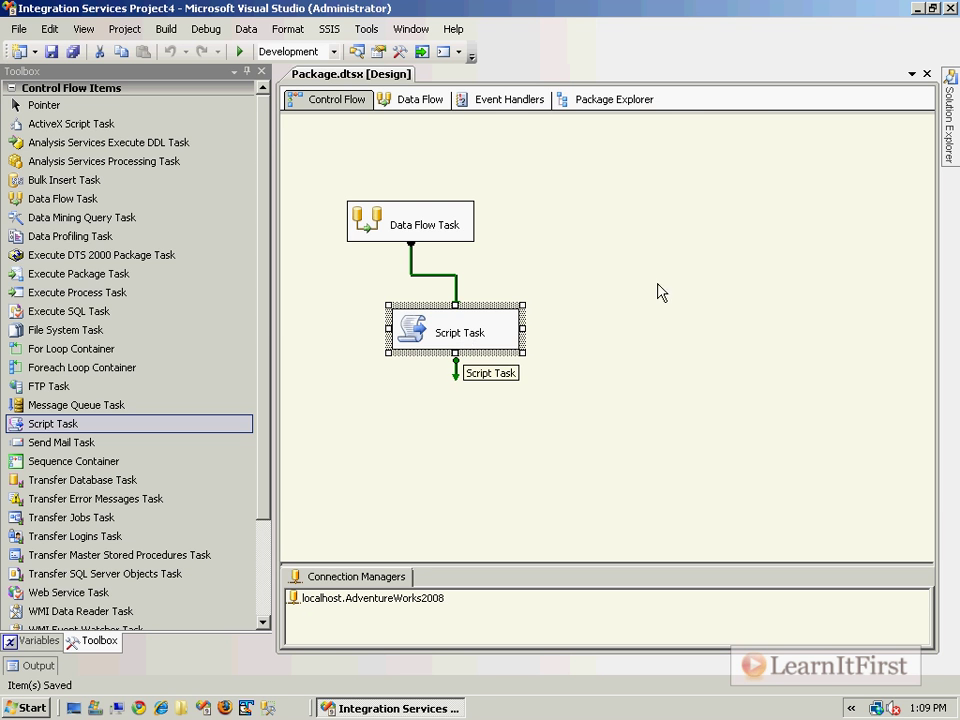
click(681, 281)
key(F5)
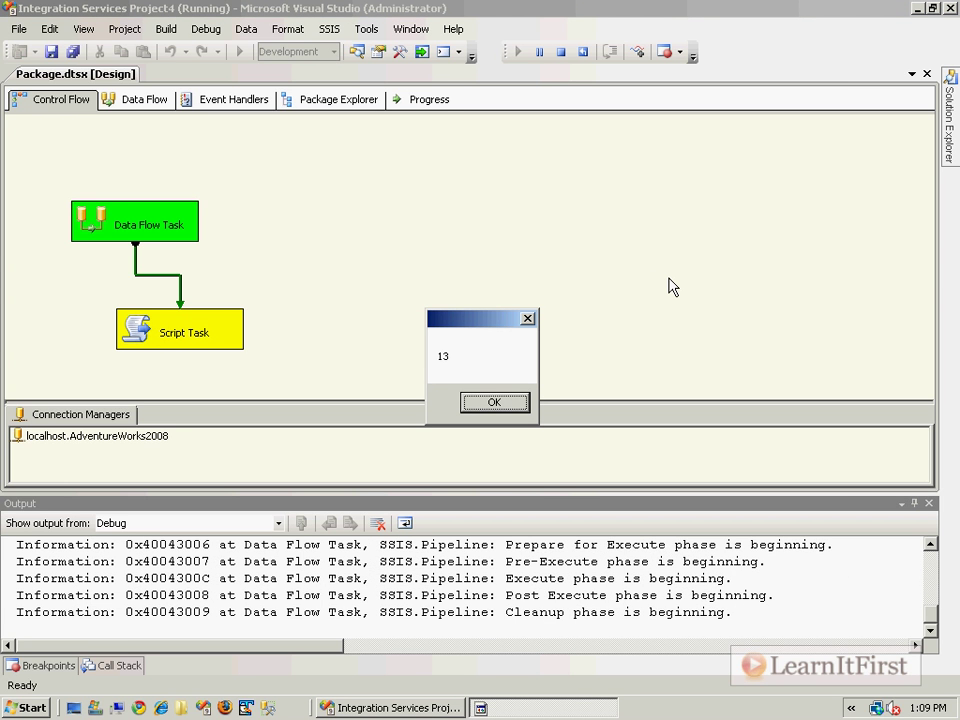
click(495, 403)
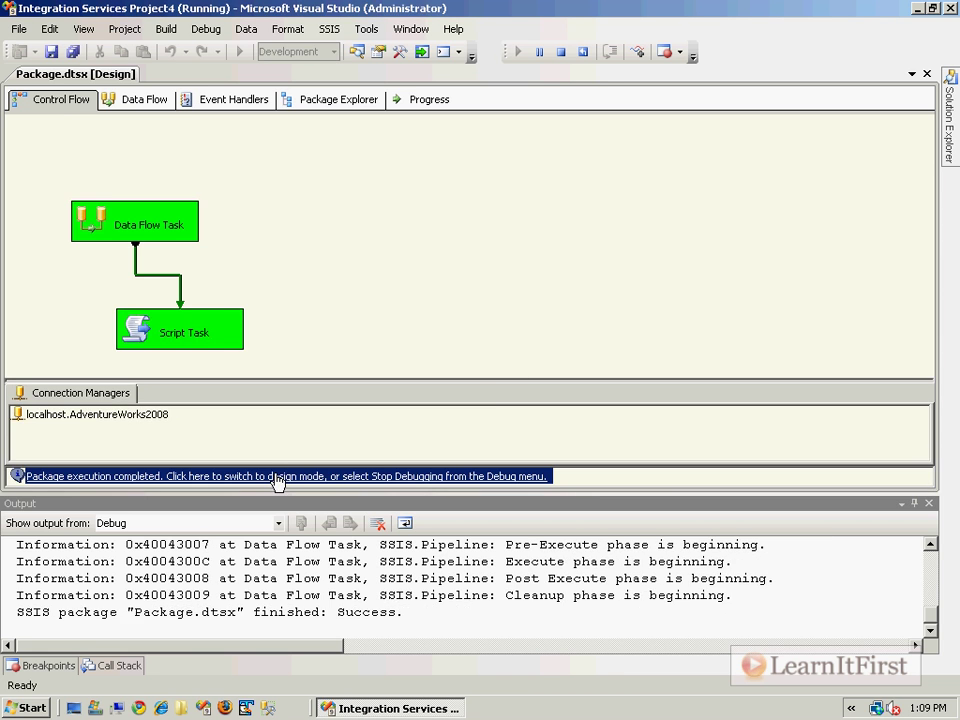
click(276, 478)
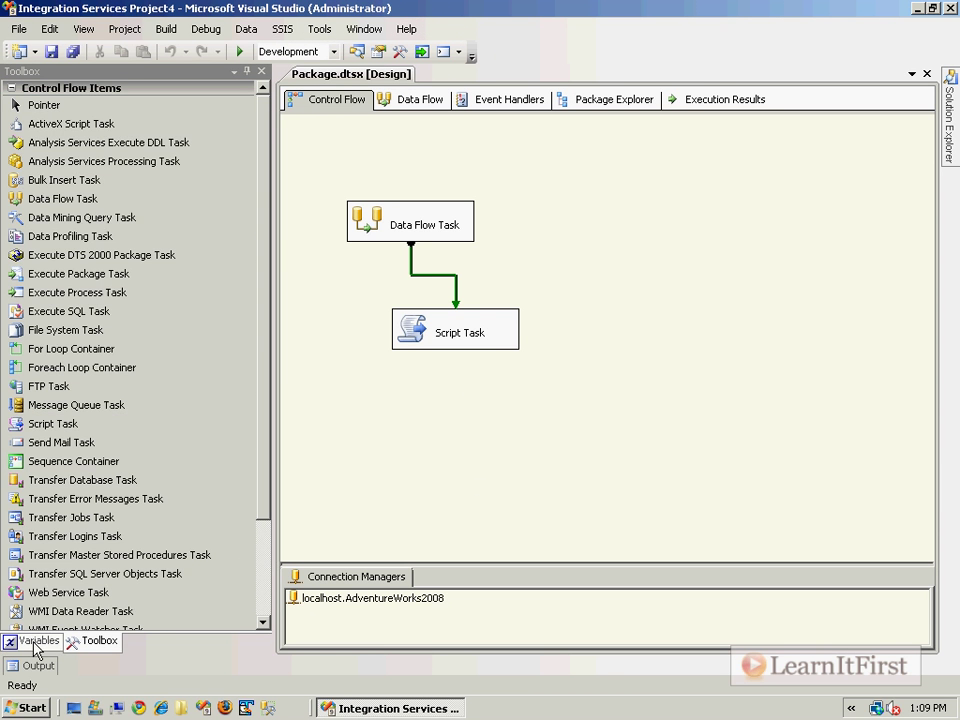
- Show the package variables again and save all files
click(35, 643)
click(786, 244)
click(74, 52)
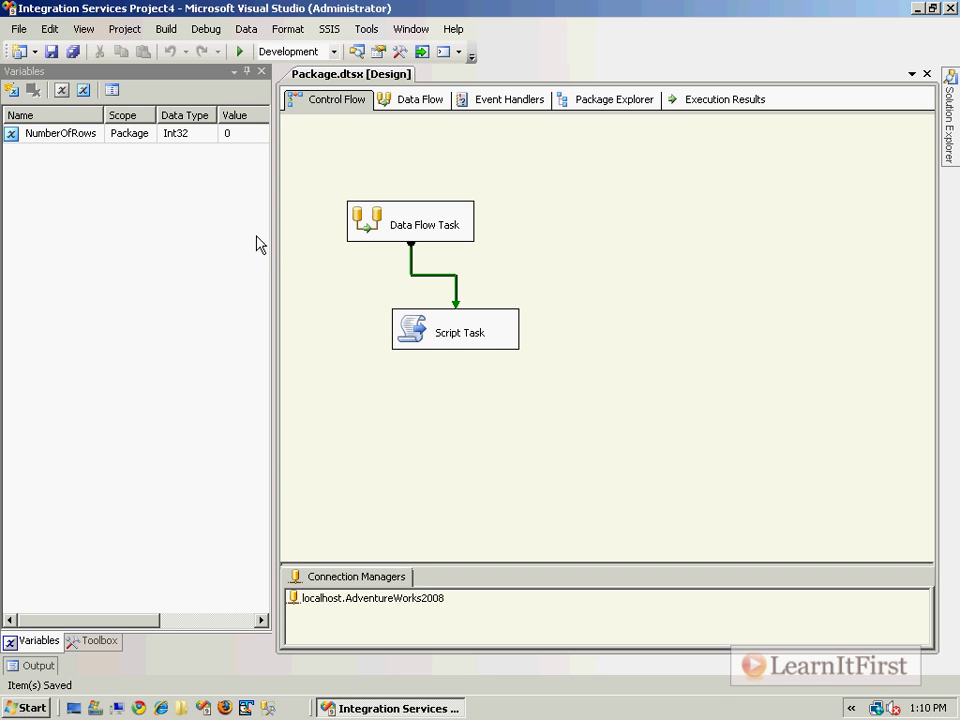
- Widen the variables list and its Data Type column
drag(272, 236, 332, 234)
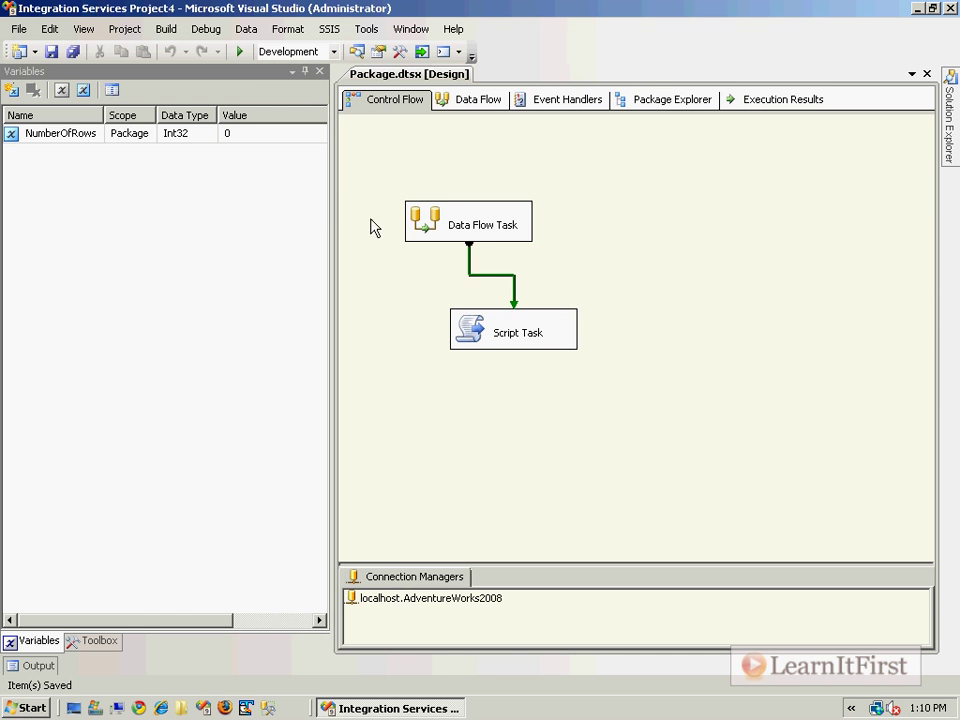
click(212, 133)
click(294, 242)
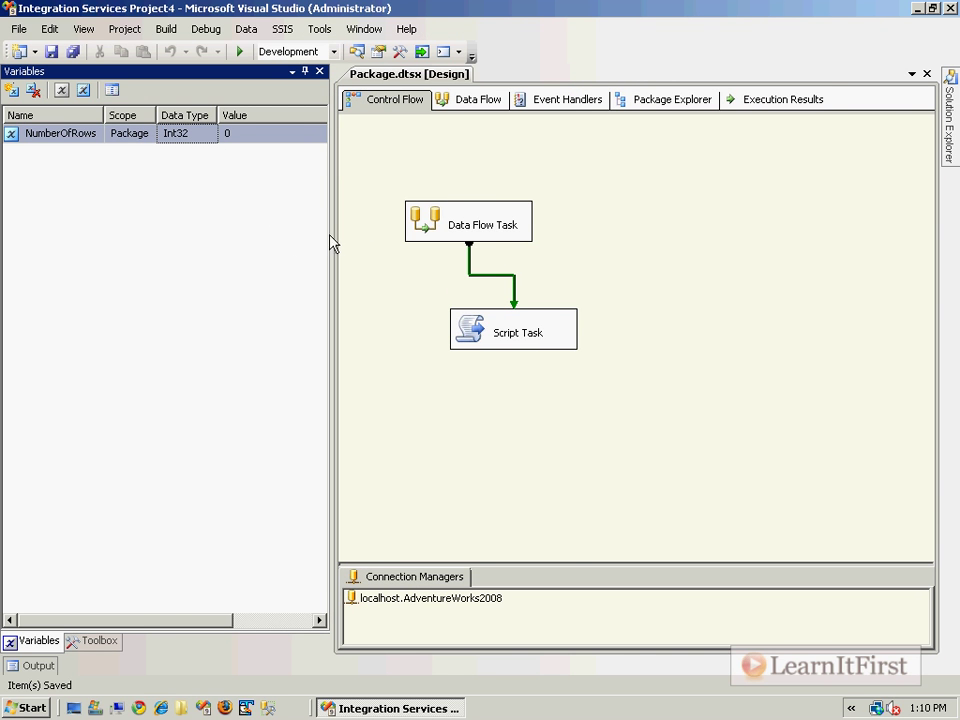
drag(330, 236, 442, 236)
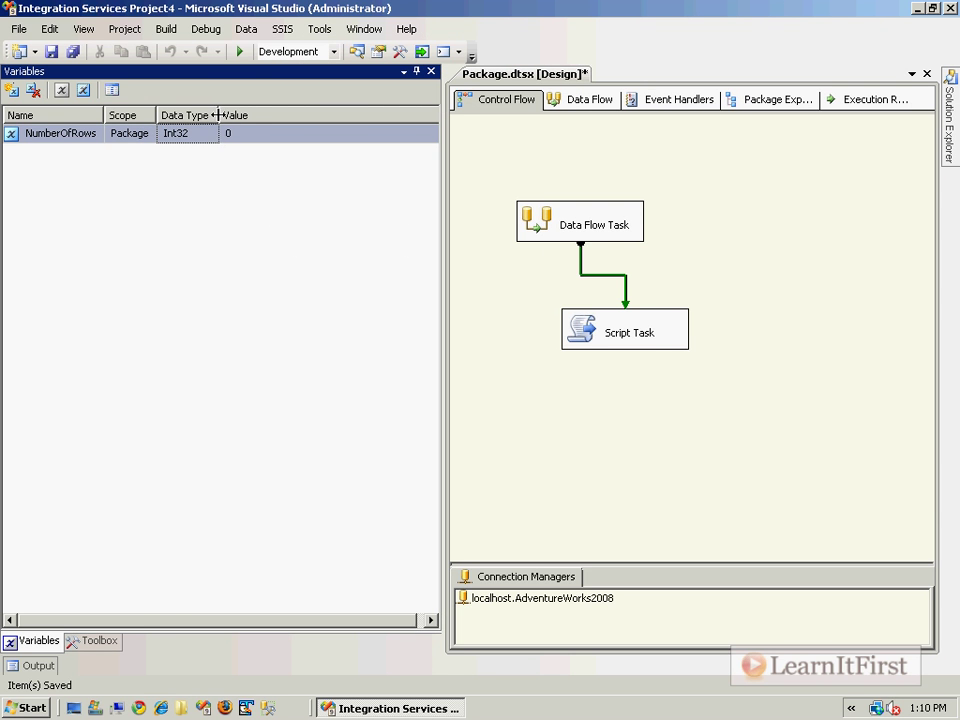
drag(217, 115, 279, 118)
- Examine the data types available for the NumberOfRows variable, including Int64, Object and String, without changing the type
click(271, 137)
click(272, 134)
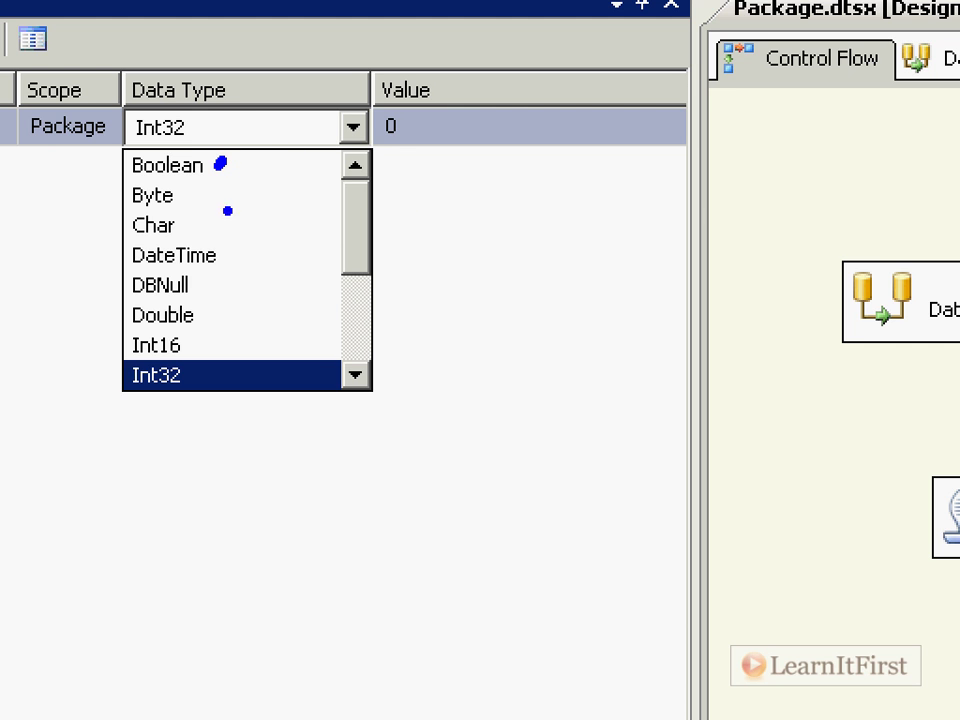
mouse_move(204, 226)
mouse_down()
mouse_move(223, 218)
mouse_move(257, 242)
mouse_up()
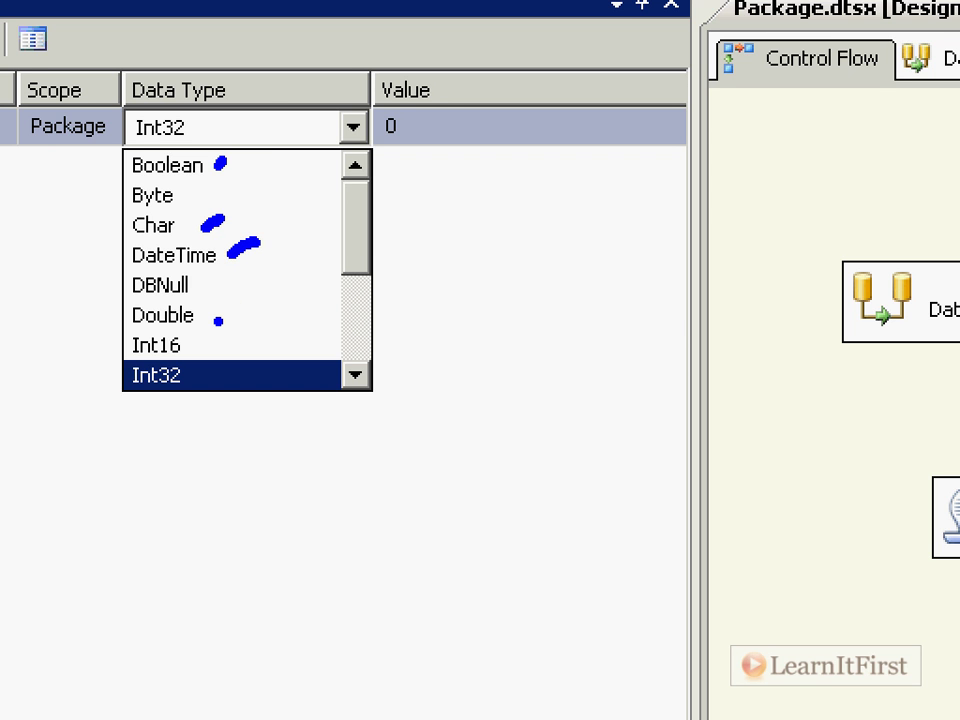
drag(212, 317, 234, 311)
mouse_move(205, 347)
mouse_down()
mouse_move(238, 347)
mouse_move(232, 375)
mouse_up()
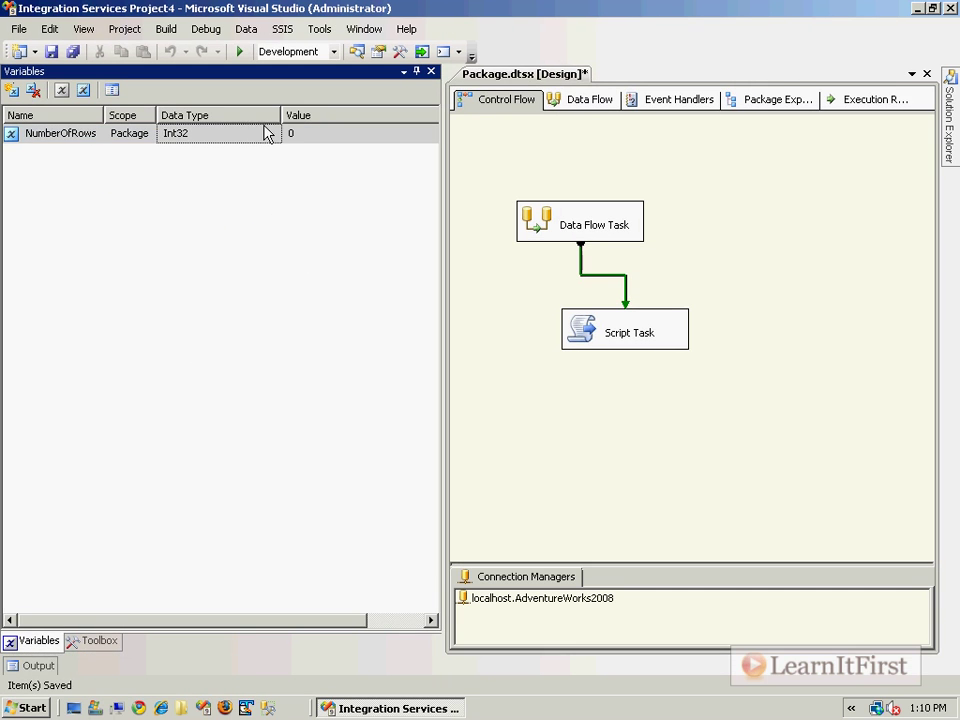
click(351, 127)
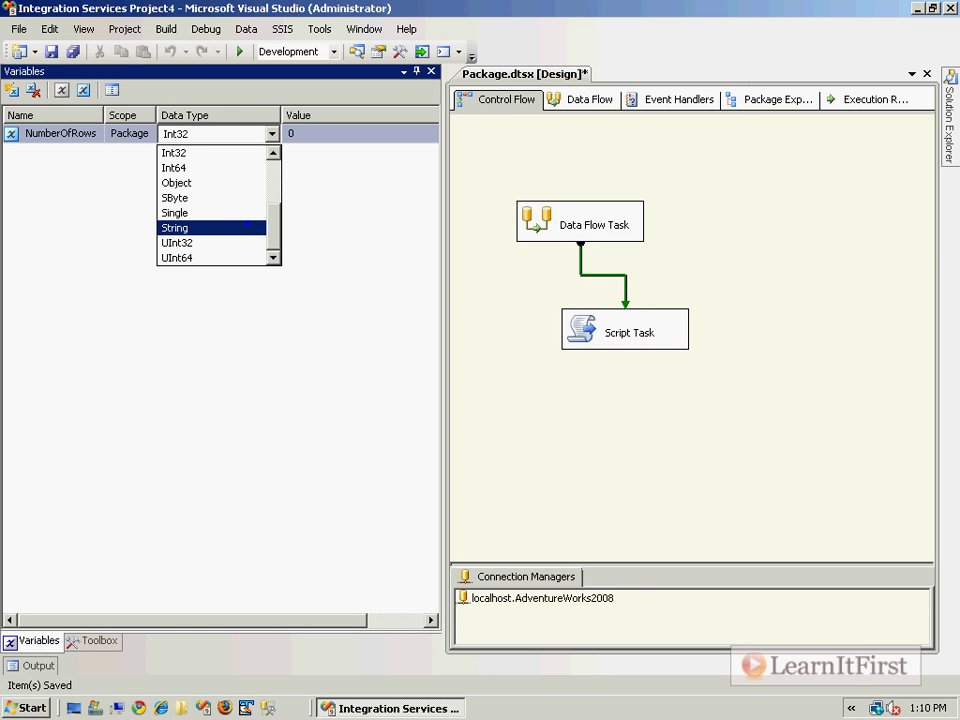
key(Escape)
click(272, 134)
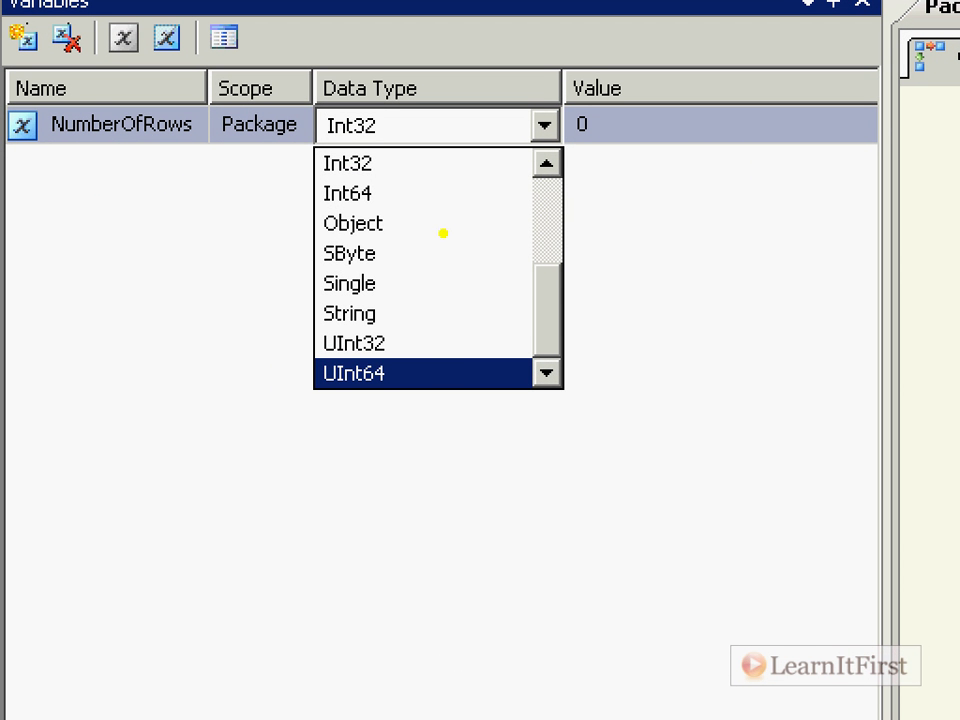
drag(383, 194, 410, 192)
drag(412, 314, 440, 309)
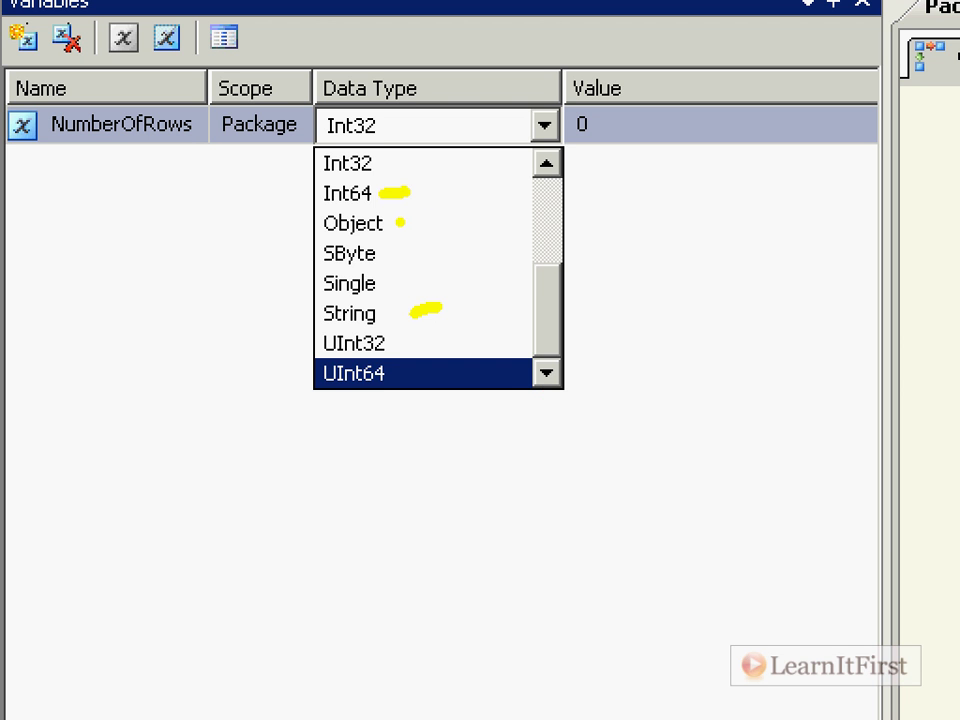
key(r)
drag(281, 206, 468, 248)
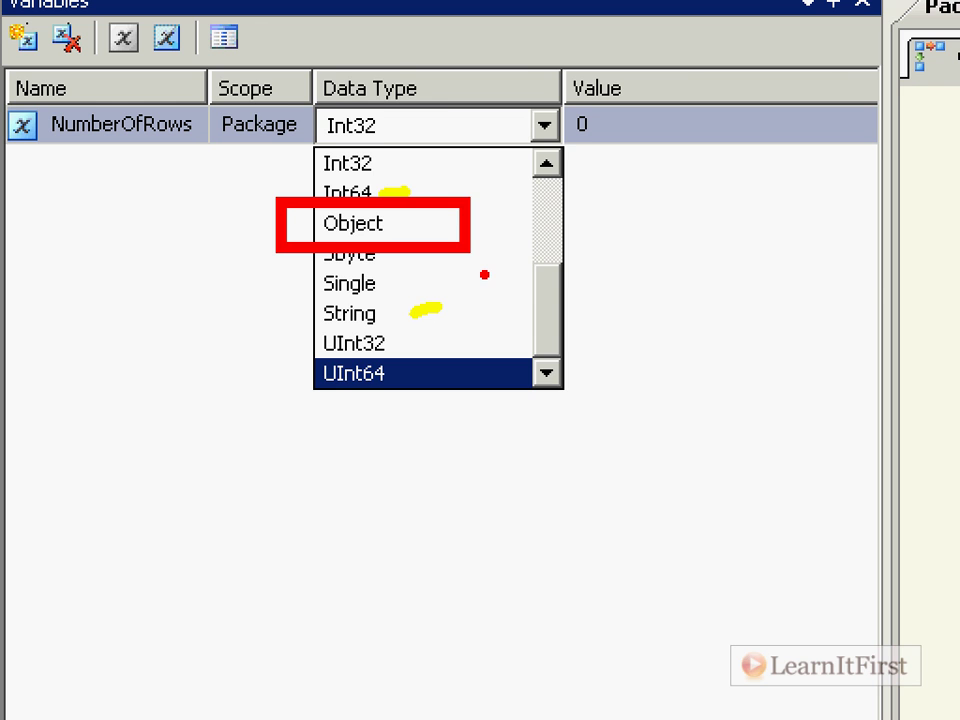
key(Escape)
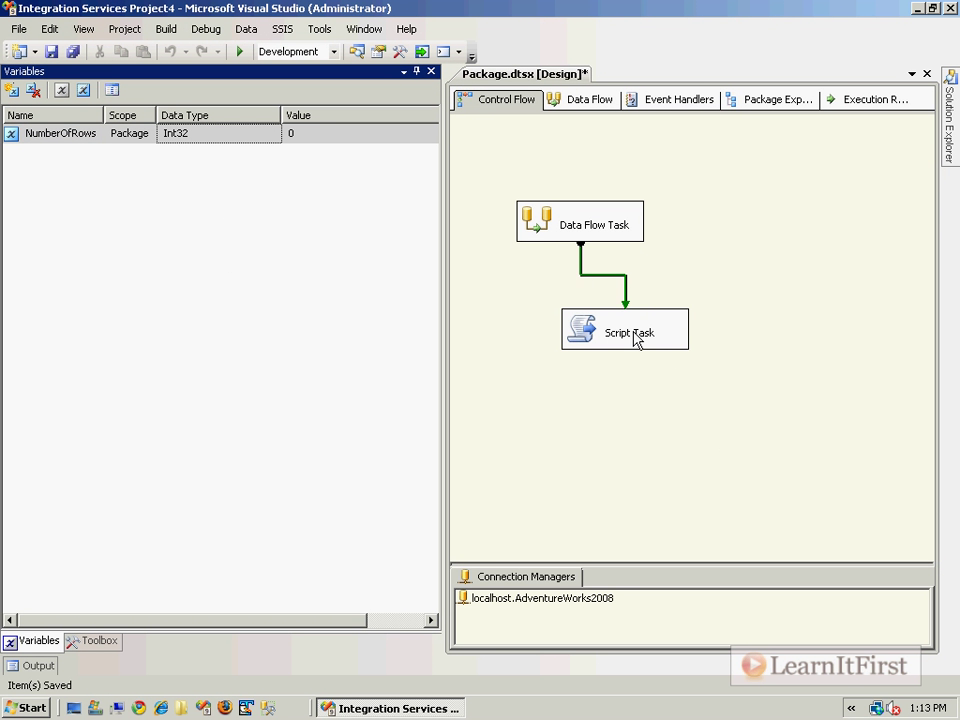
- Run the package again with the Data Flow Task and Script Task
click(580, 376)
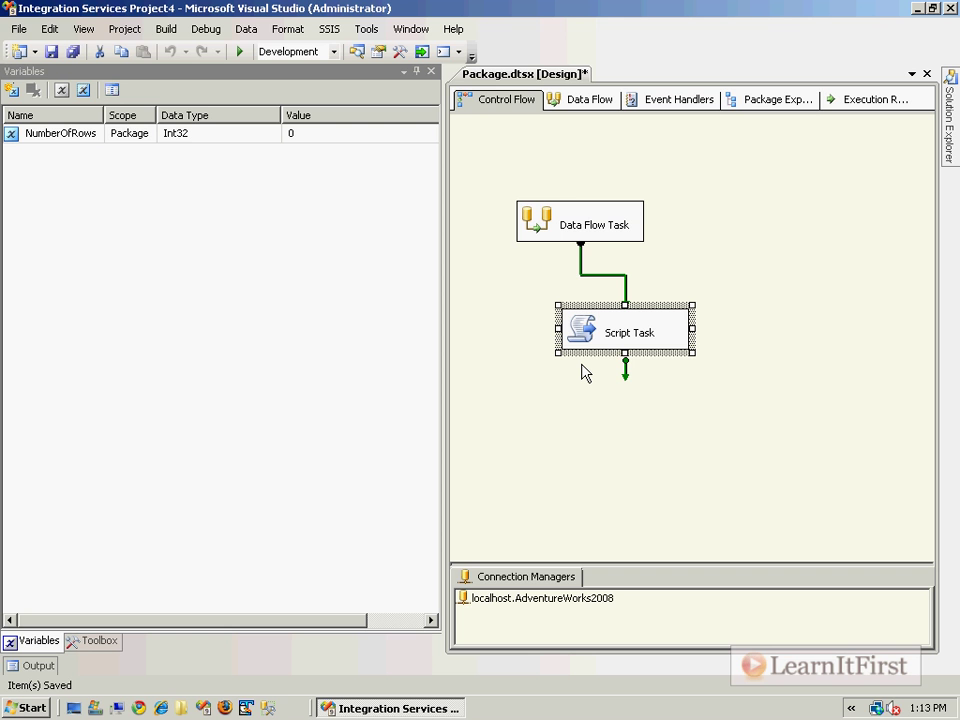
key(F5)
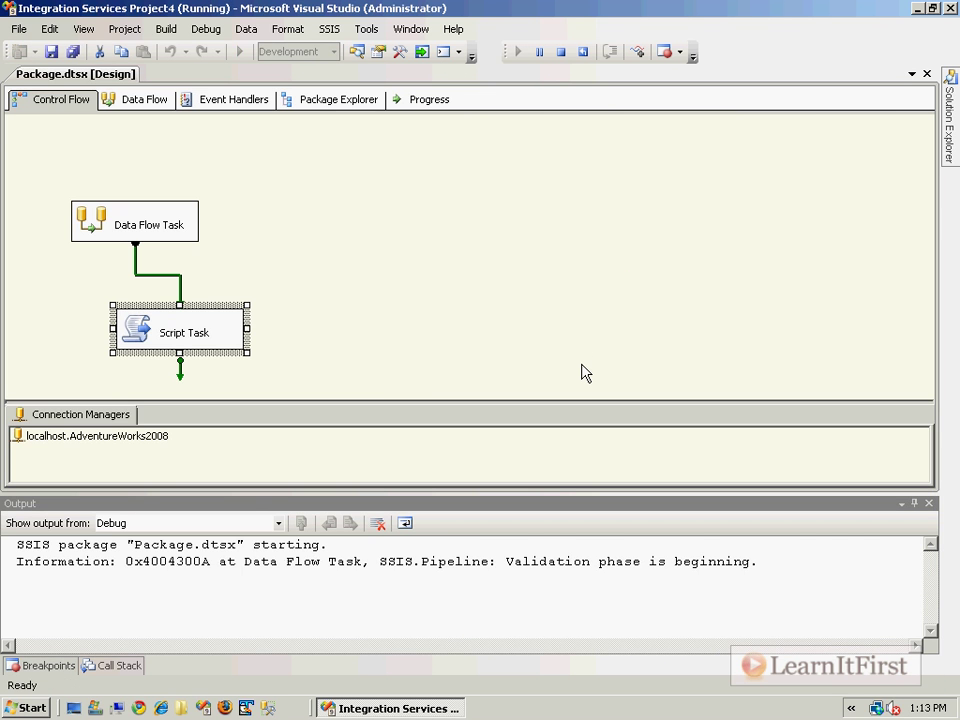